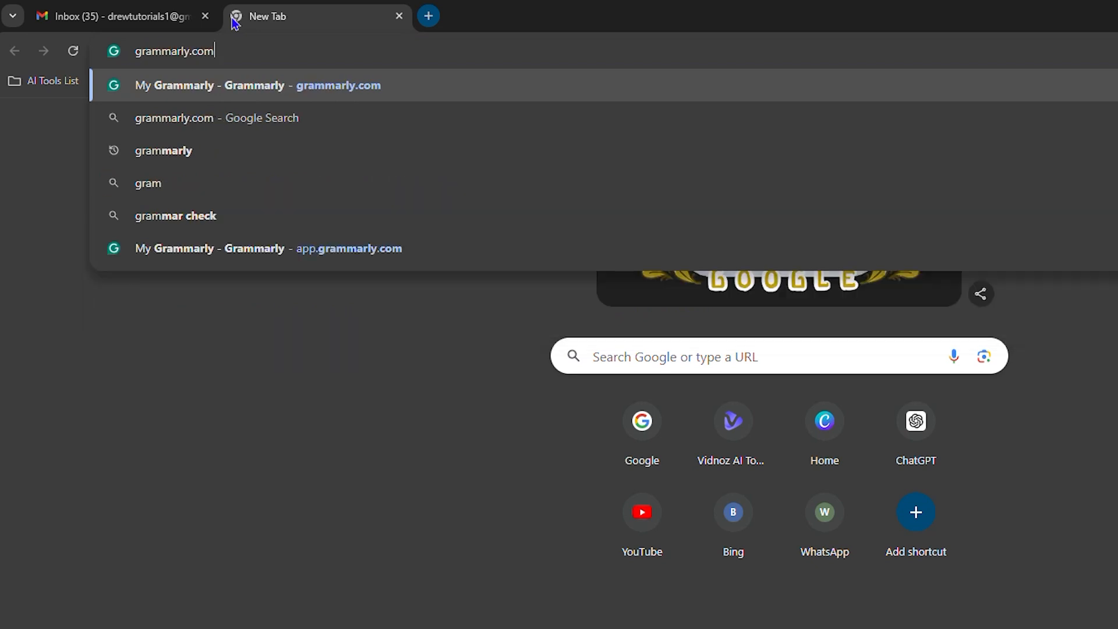
# Load grammarly.com in the current tab, and open the same site in a new Incognito window
pyautogui.press('Return')
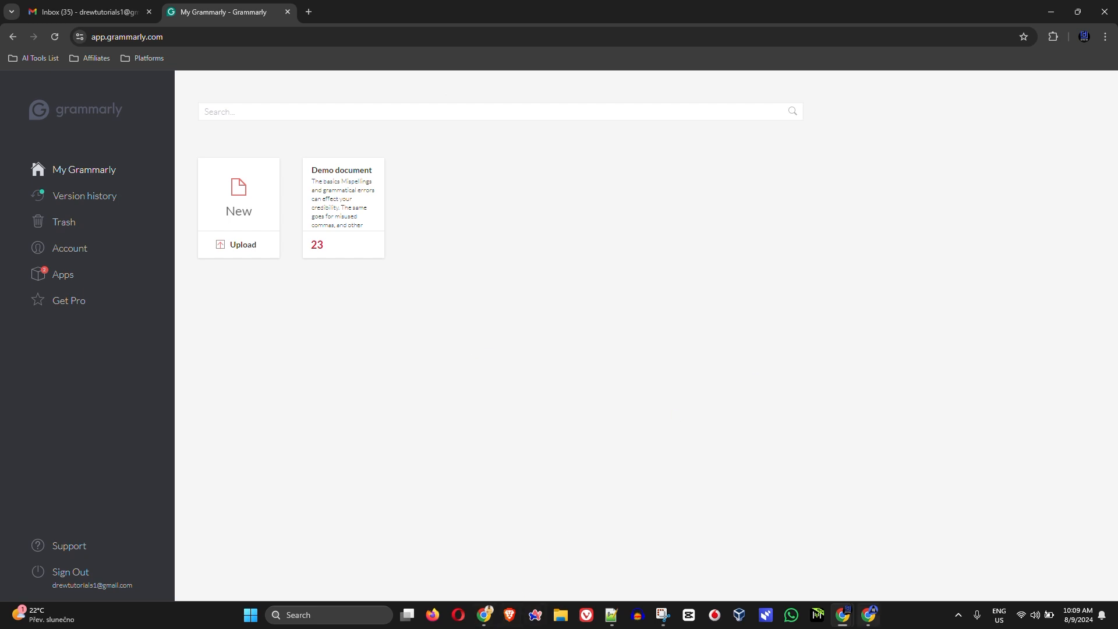
pyautogui.rightClick(843, 624)
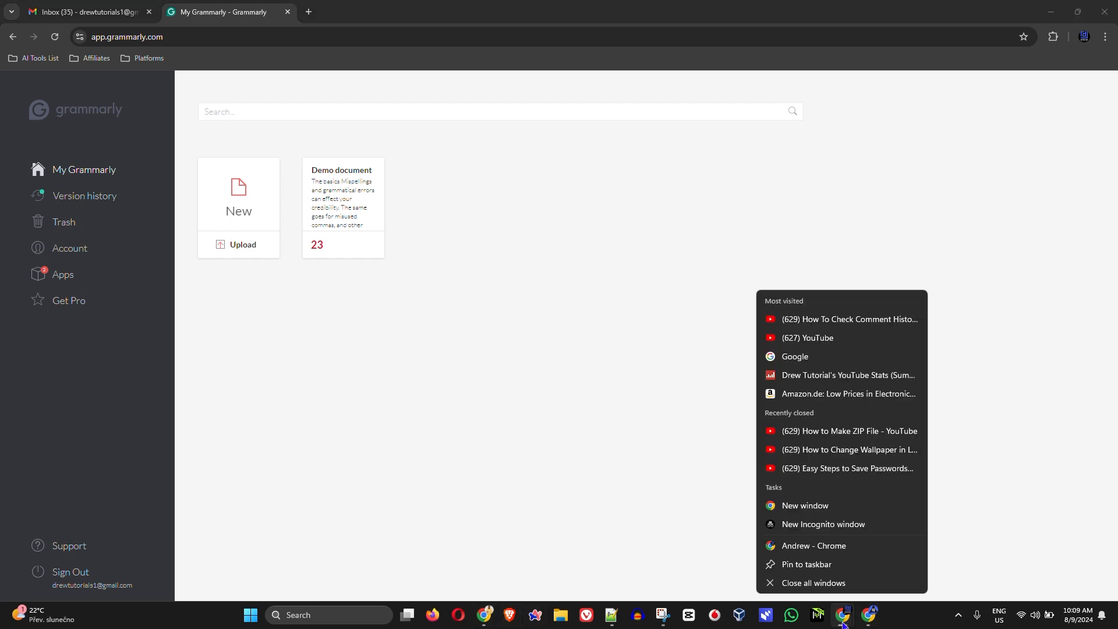
pyautogui.click(813, 525)
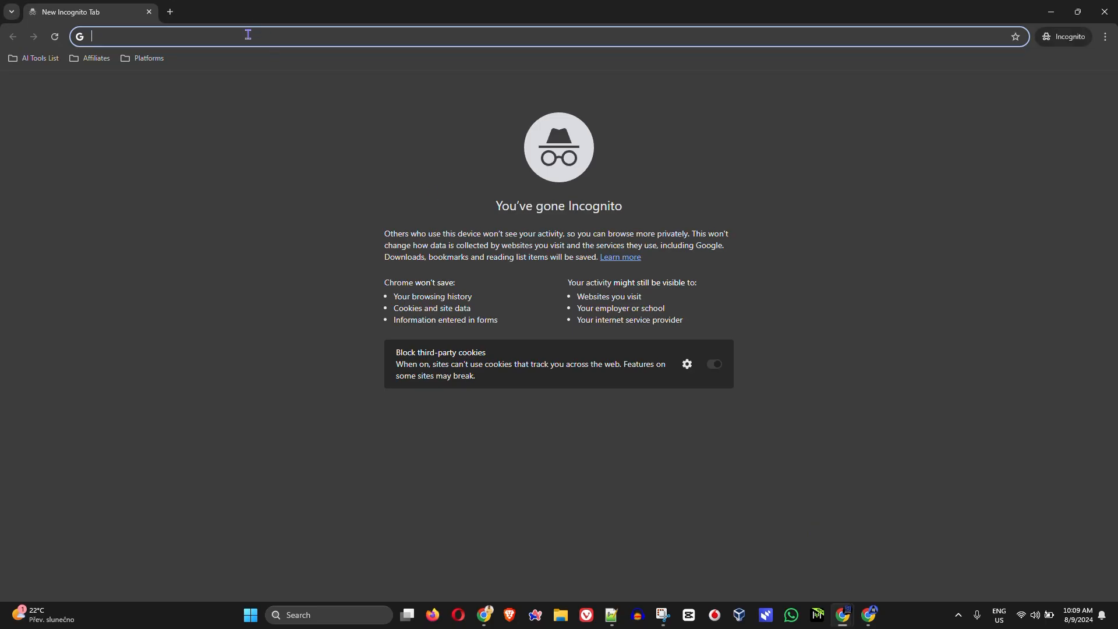
pyautogui.write('gra')
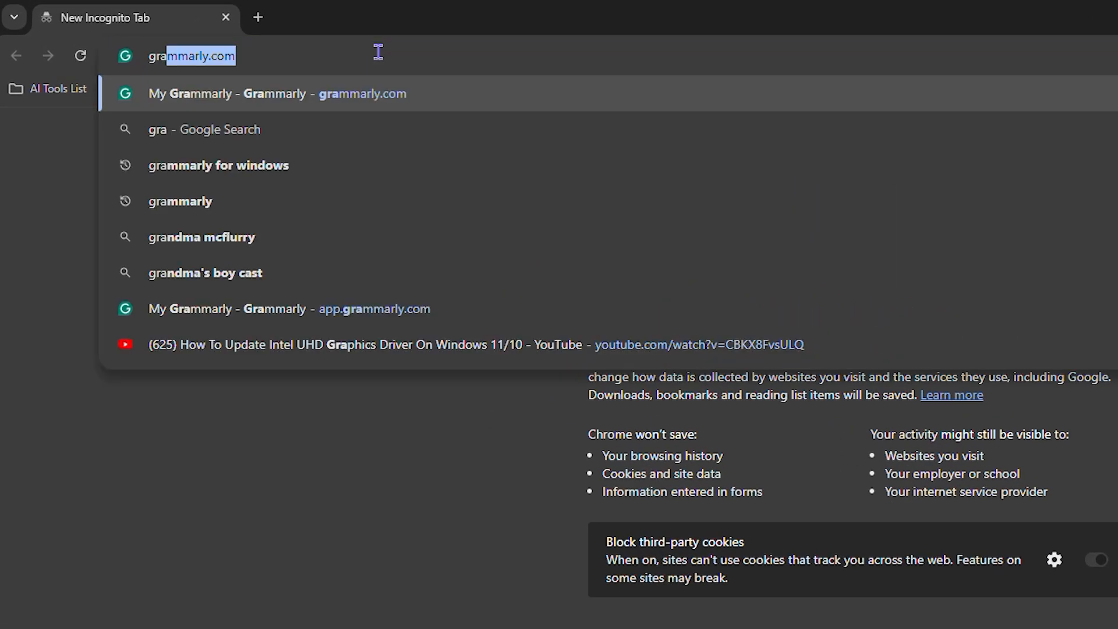
pyautogui.press('Right')
pyautogui.press('Return')
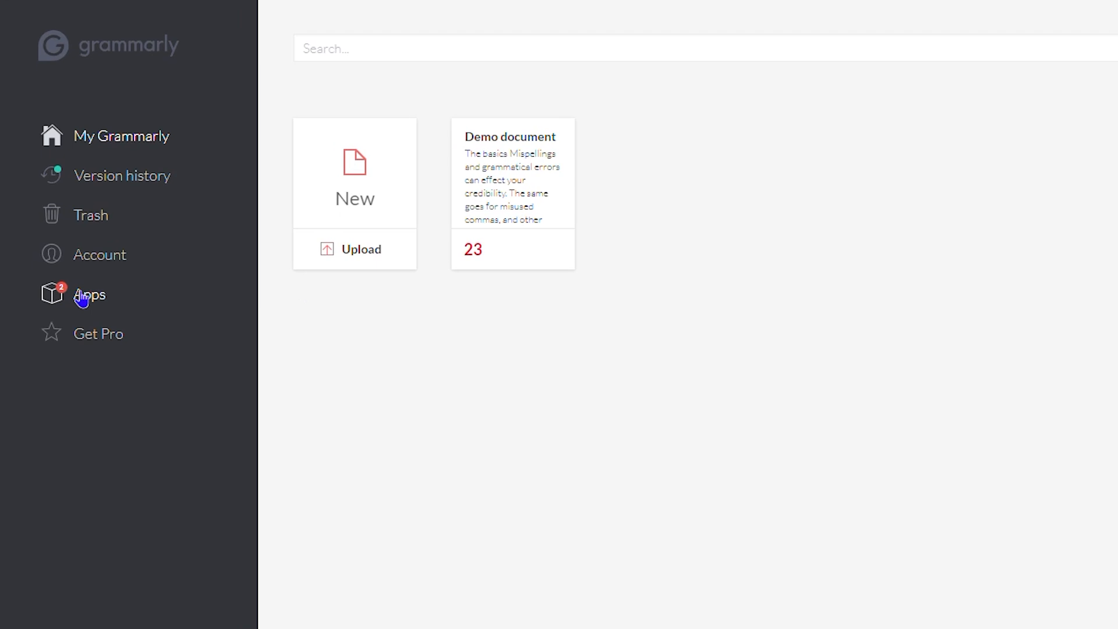
# Open Grammarly's Apps page, and open Chrome's extension manager in a new tab to locate the Grammarly extension
pyautogui.click(81, 298)
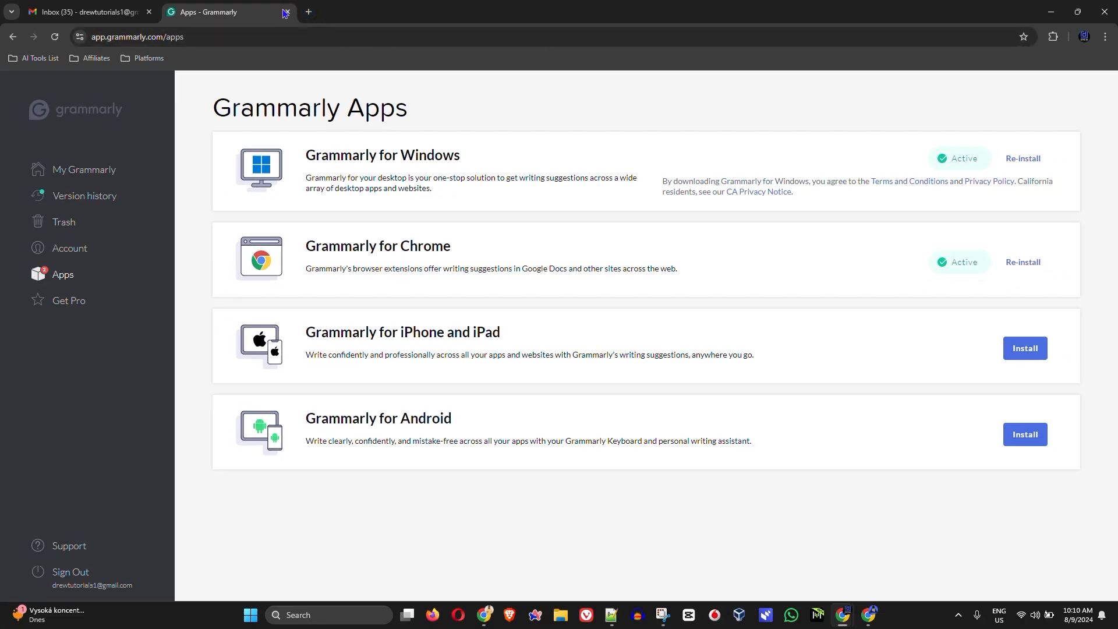
pyautogui.click(309, 12)
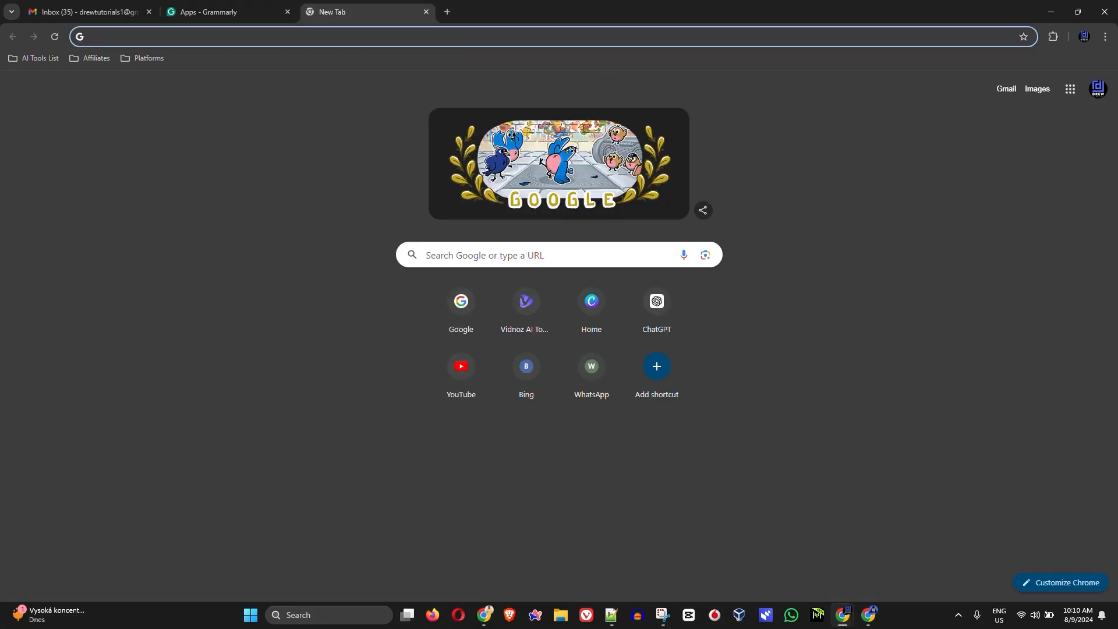
pyautogui.click(1105, 36)
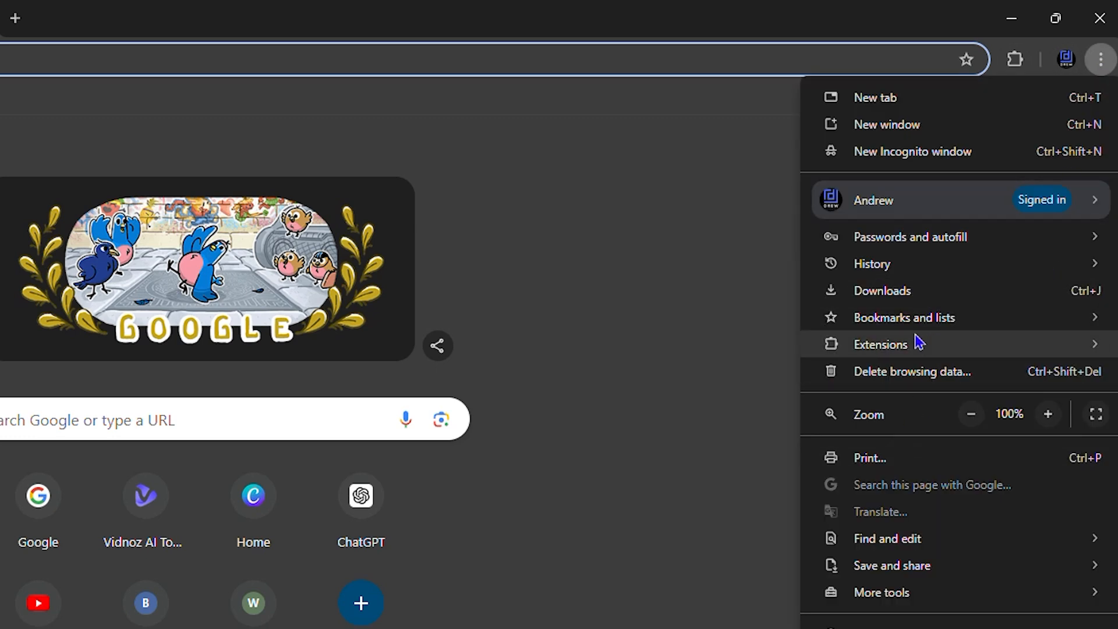
pyautogui.moveTo(915, 352)
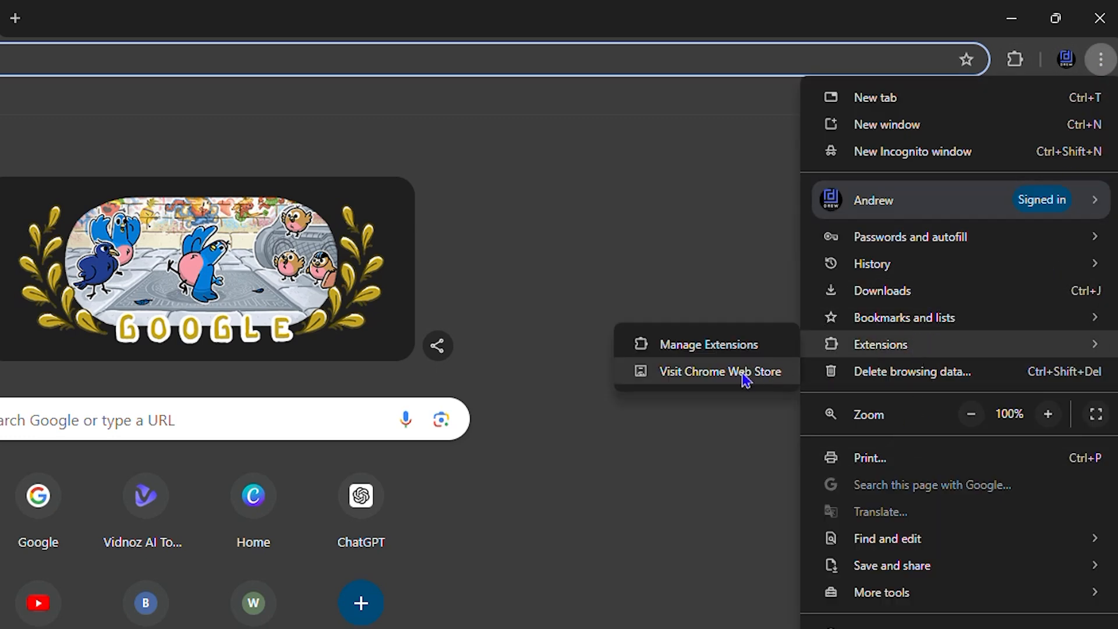
pyautogui.click(688, 347)
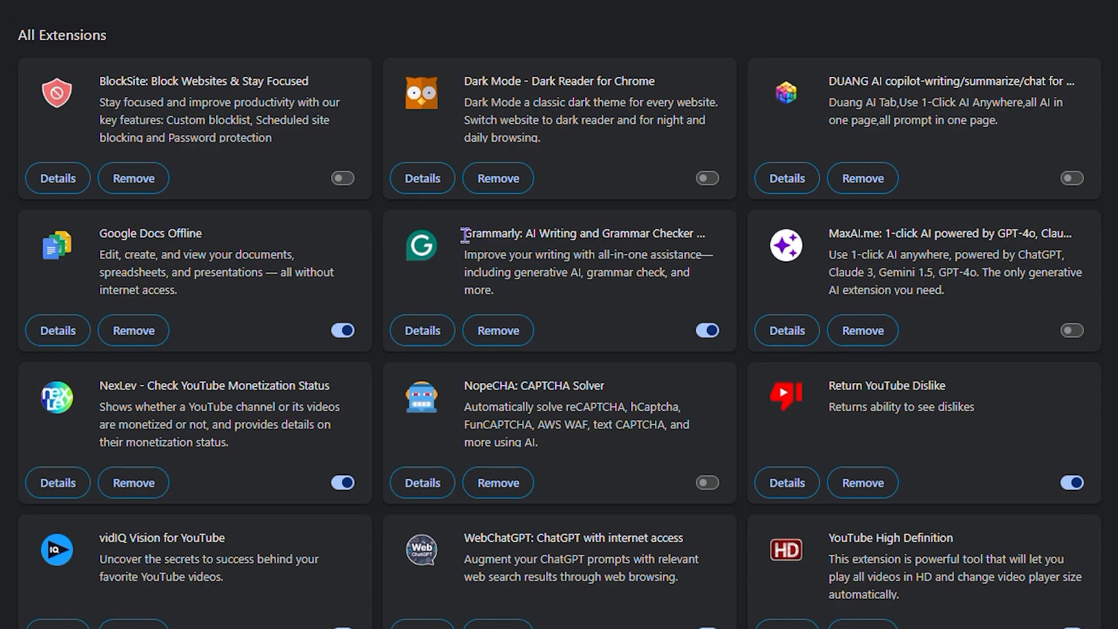
pyautogui.moveTo(464, 233); pyautogui.dragTo(537, 233)
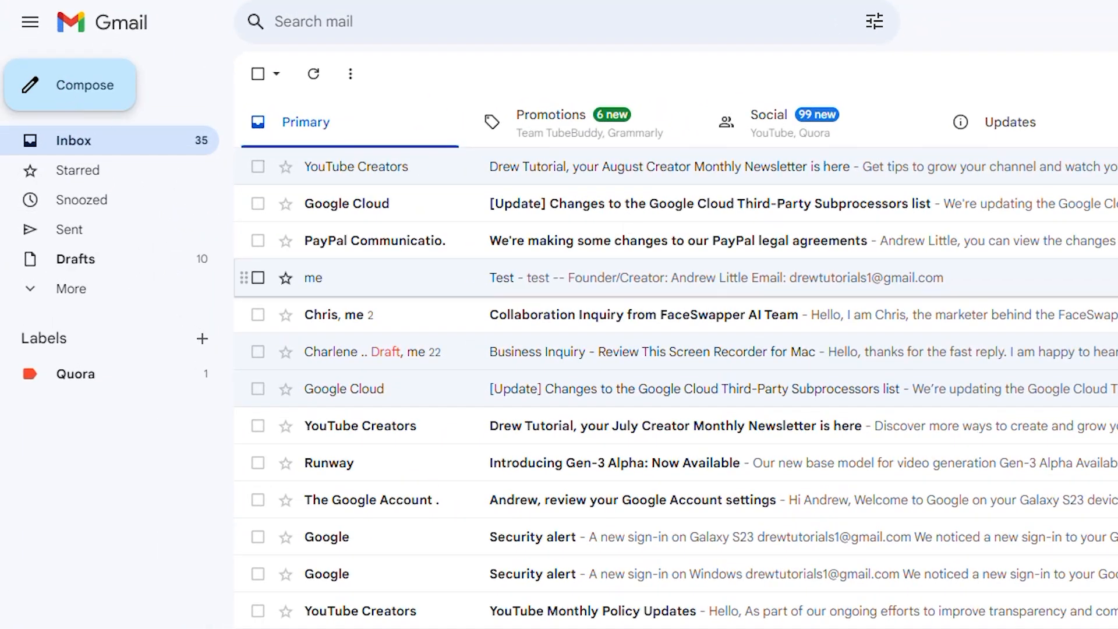
# Compose a full-screen Gmail message with the body "write an email to a potential client recommending your youtube SEO services and share the benefits."
pyautogui.click(70, 84)
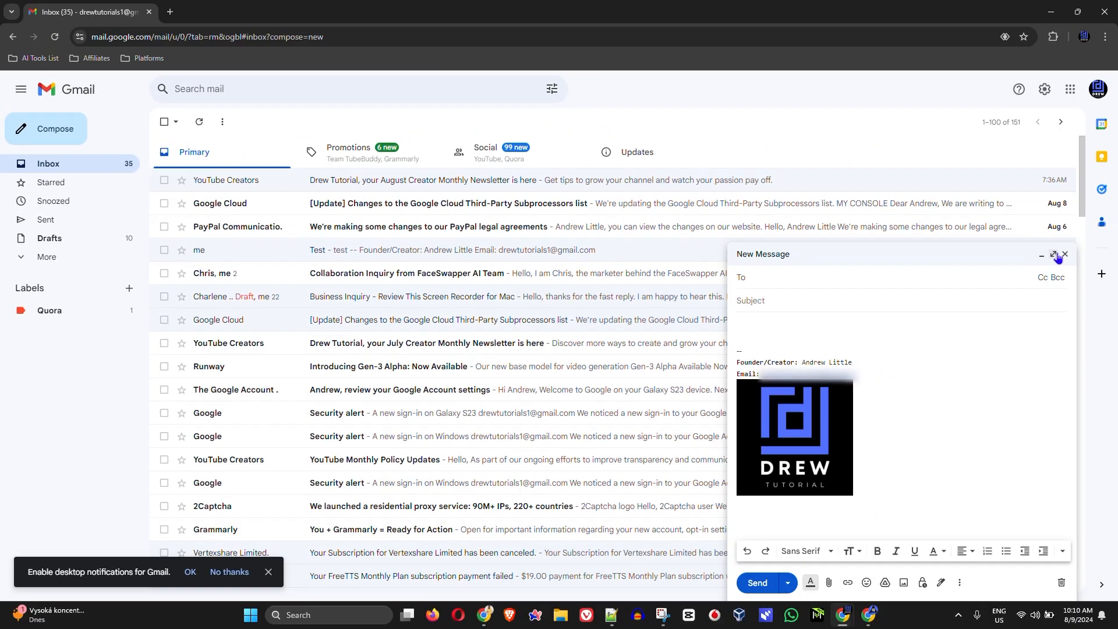
pyautogui.click(1059, 258)
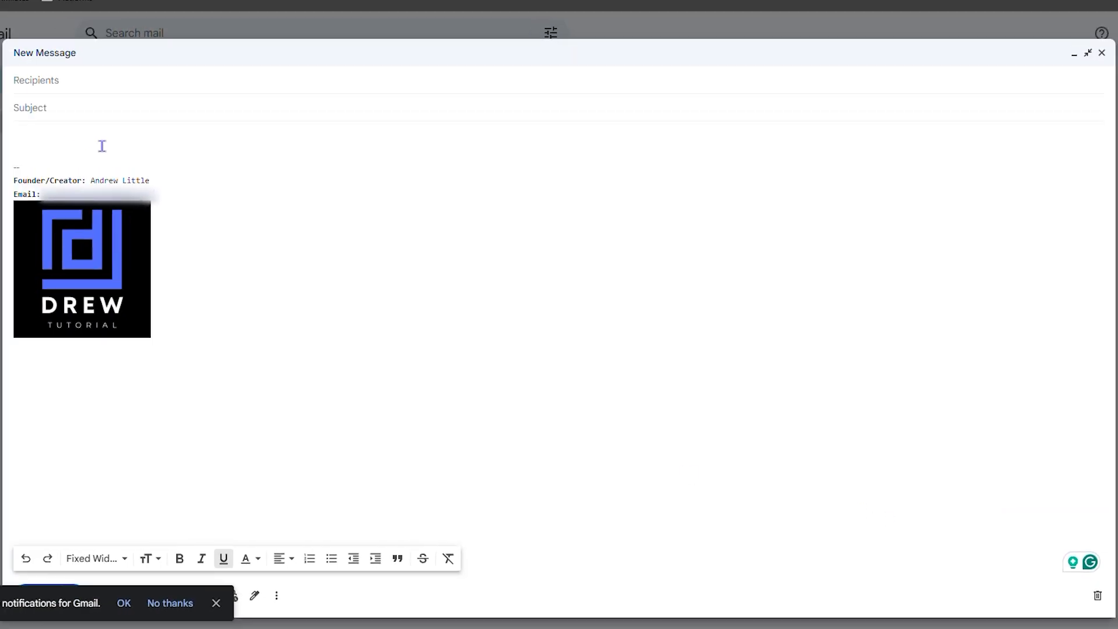
pyautogui.click(102, 145)
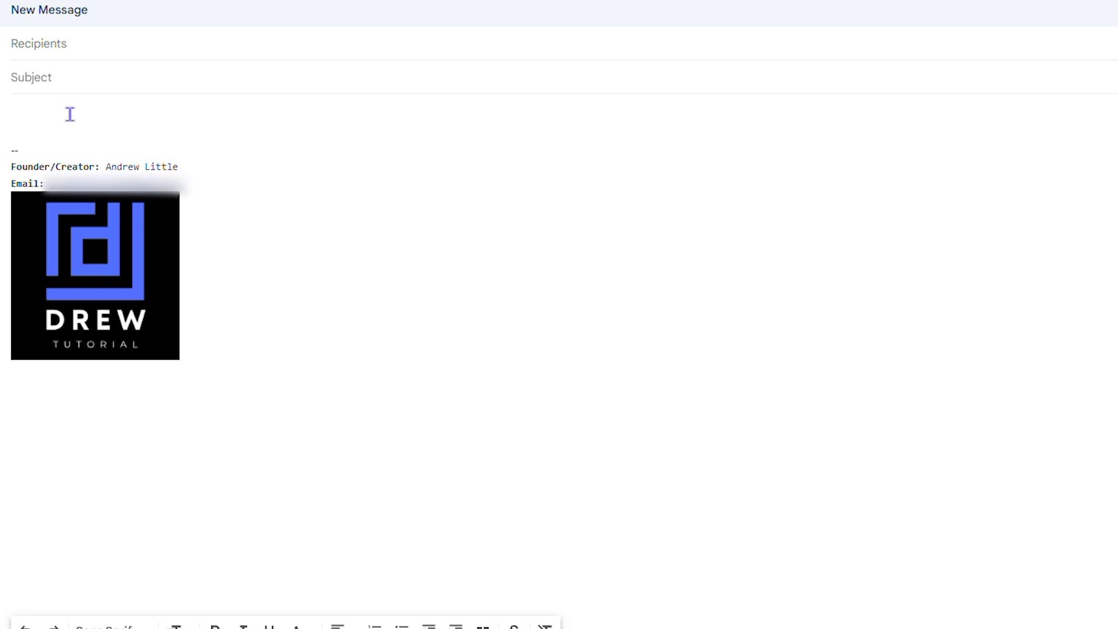
pyautogui.write('write an email to a potential client recommendin')
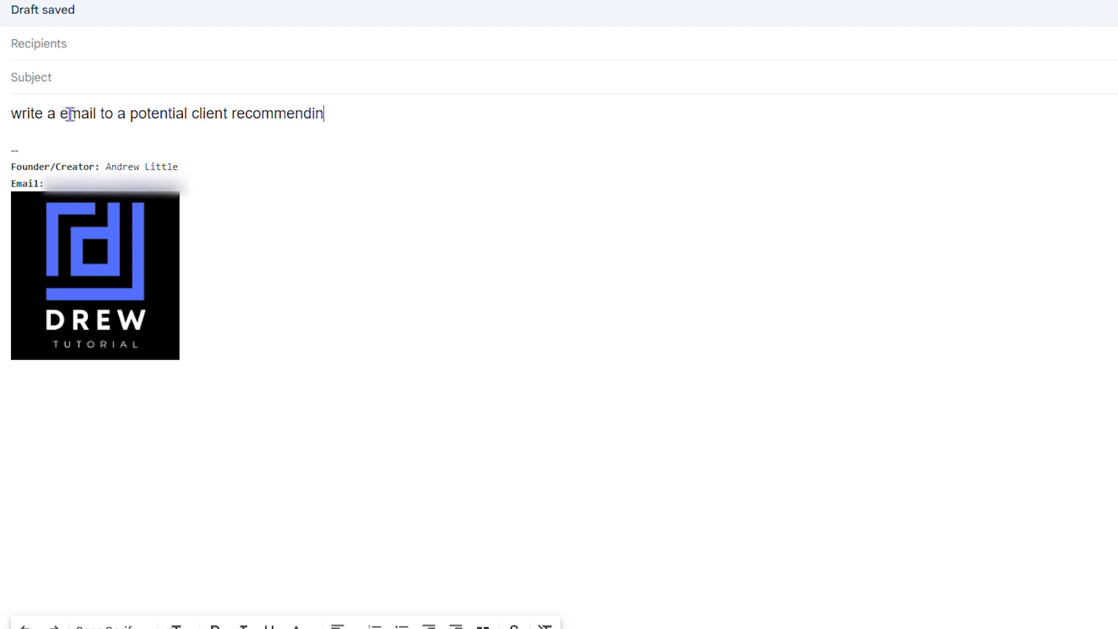
pyautogui.write('g your youtube SEO services and share the benefits.')
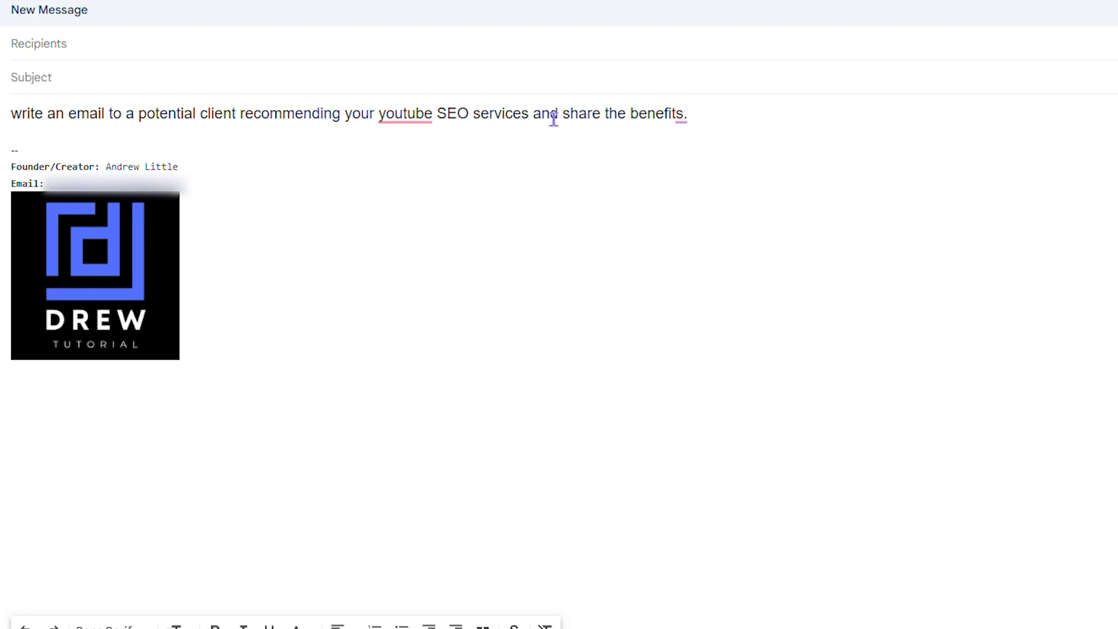
# Copy the prompt sentence in the message body and open Grammarly's rewrite assistant on it
pyautogui.moveTo(714, 113); pyautogui.dragTo(1, 124)
pyautogui.hotkey('ctrl', 'c')
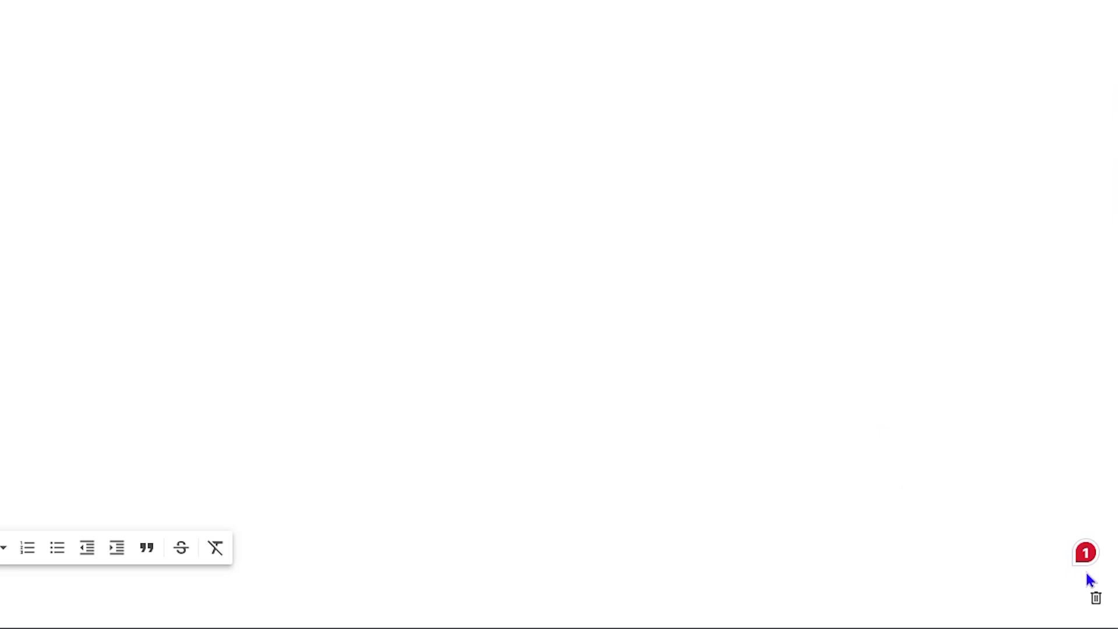
pyautogui.moveTo(1084, 556)
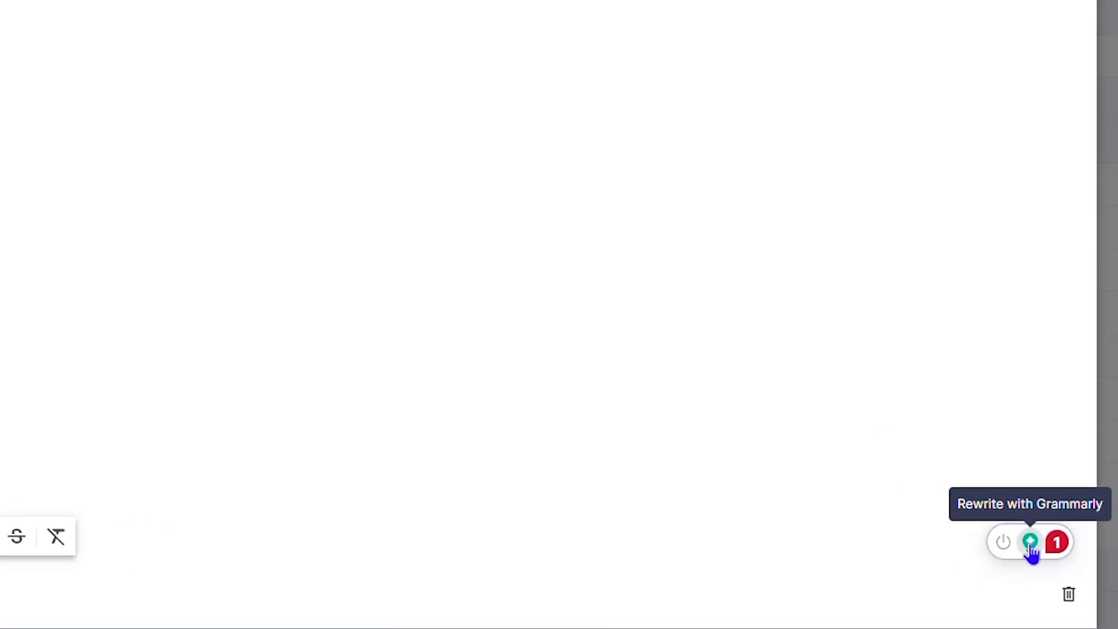
pyautogui.click(1030, 547)
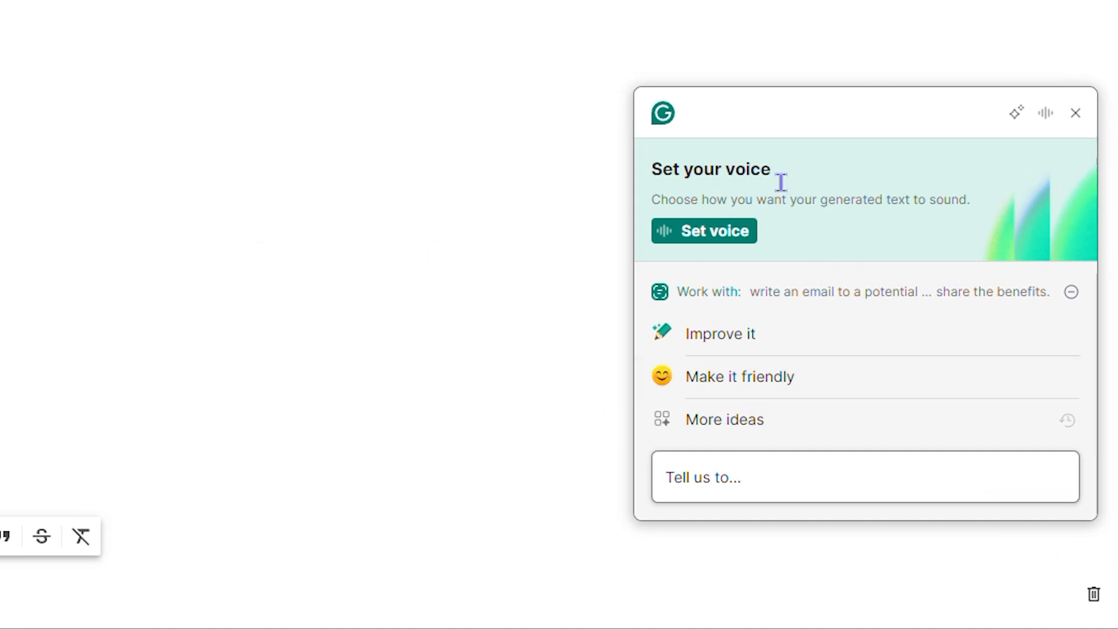
# Cut the prompt sentence from the message body and close the Grammarly assistant
pyautogui.rightClick(759, 146)
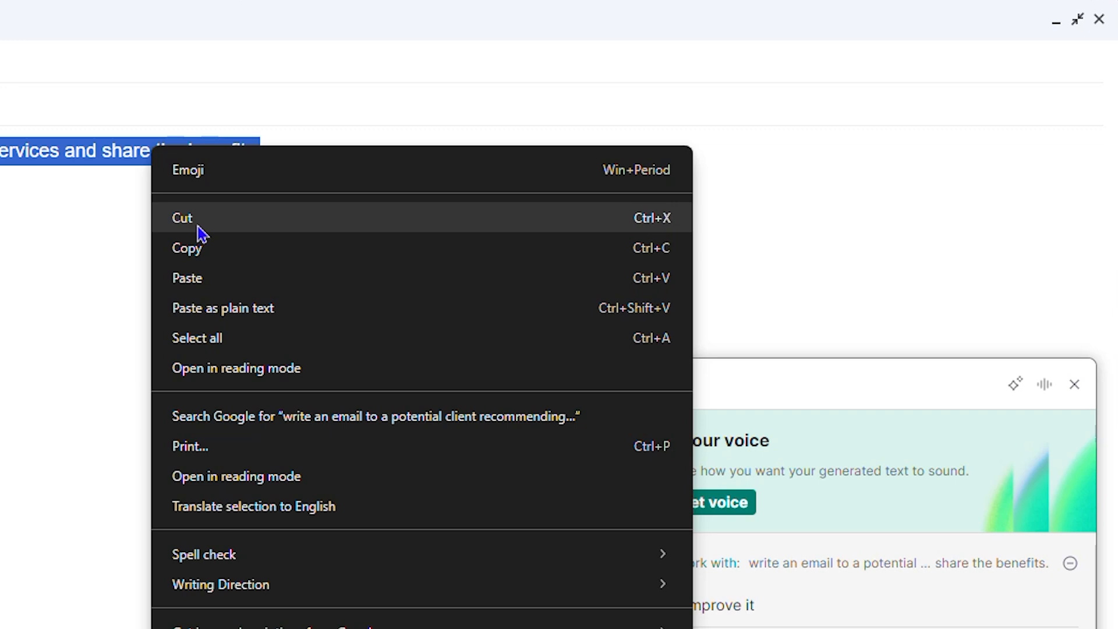
pyautogui.click(198, 227)
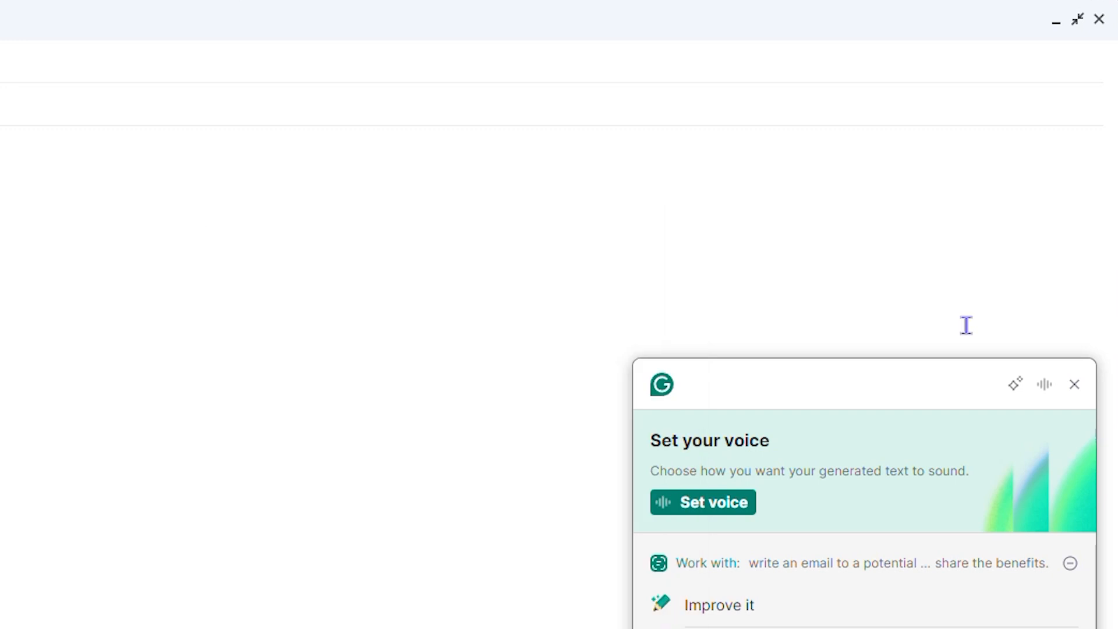
pyautogui.click(1074, 384)
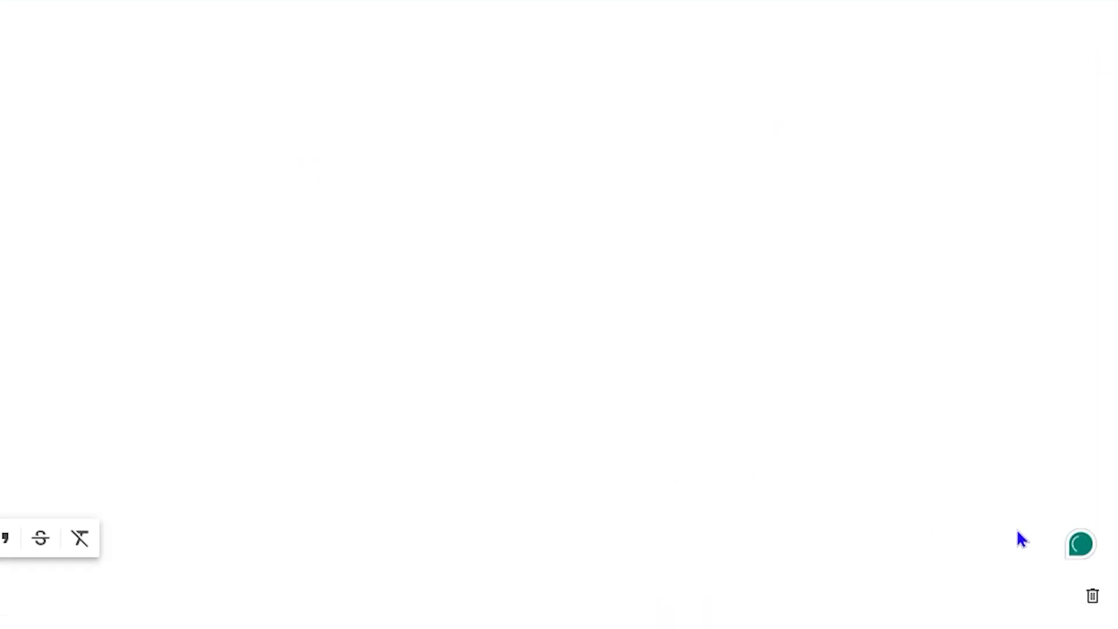
# Reopen the Grammarly assistant, paste the prompt sentence into both its prompt and the message body, and generate the email with the body text selected
pyautogui.moveTo(1075, 549)
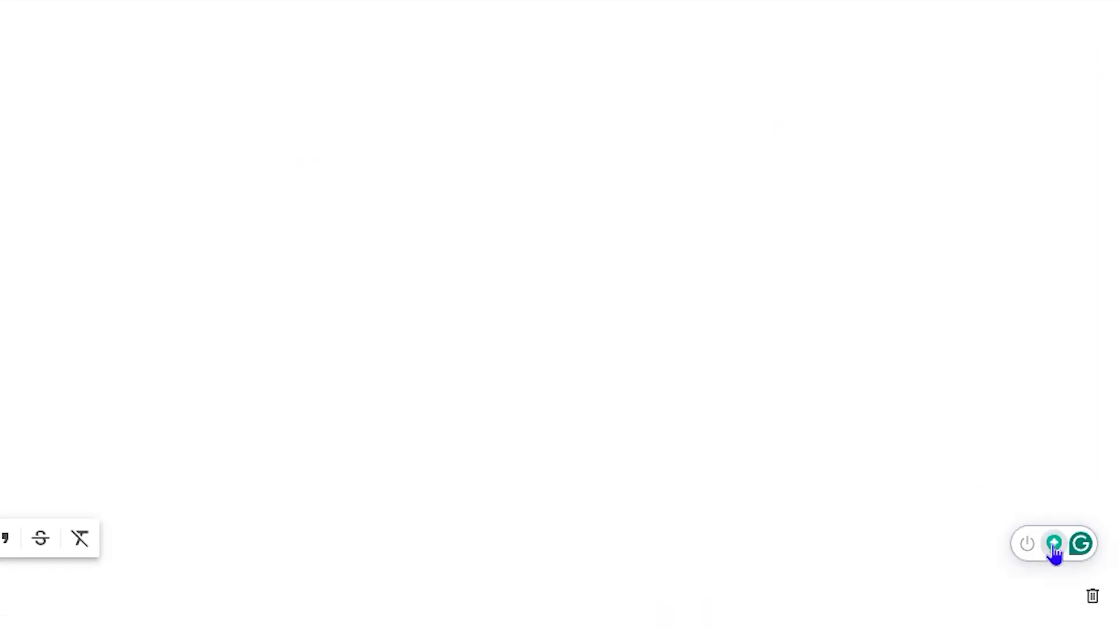
pyautogui.click(1056, 547)
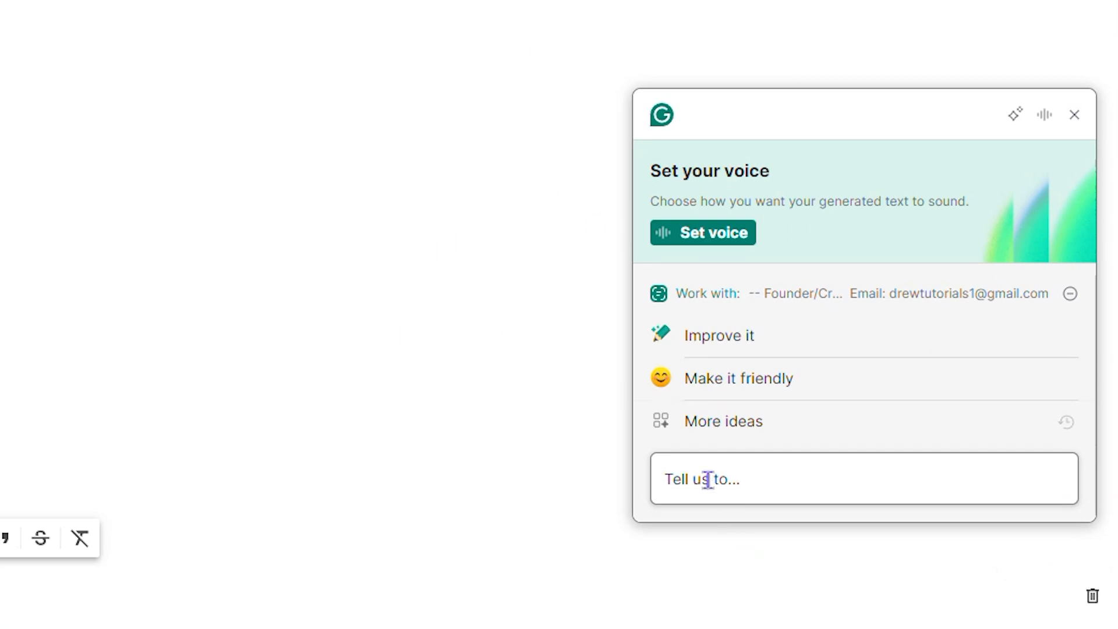
pyautogui.hotkey('ctrl', 'v')
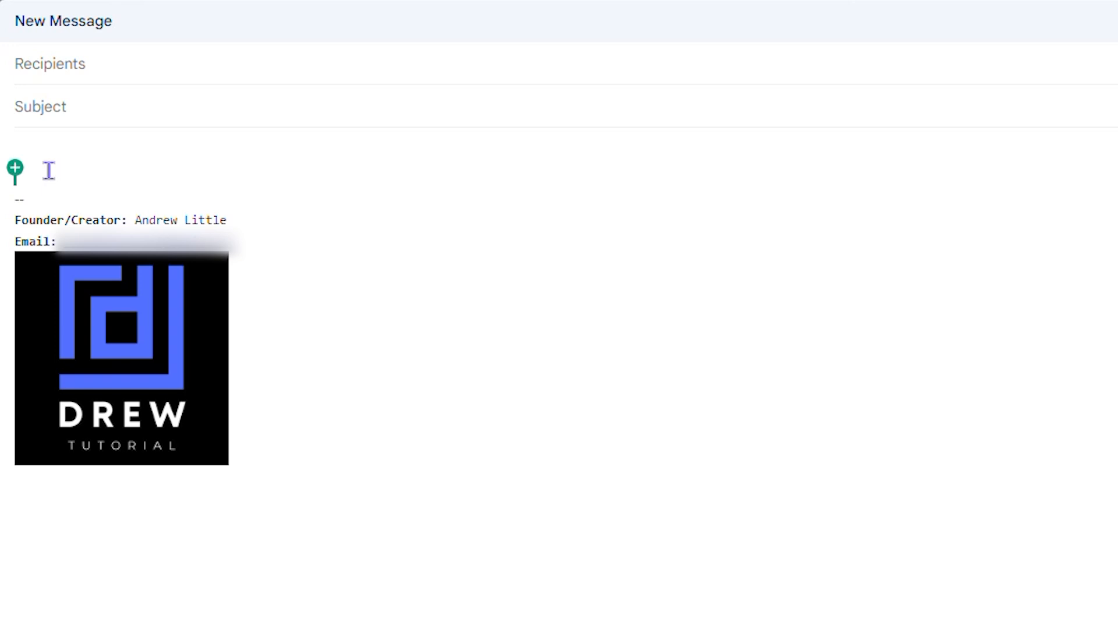
pyautogui.hotkey('ctrl', 'v')
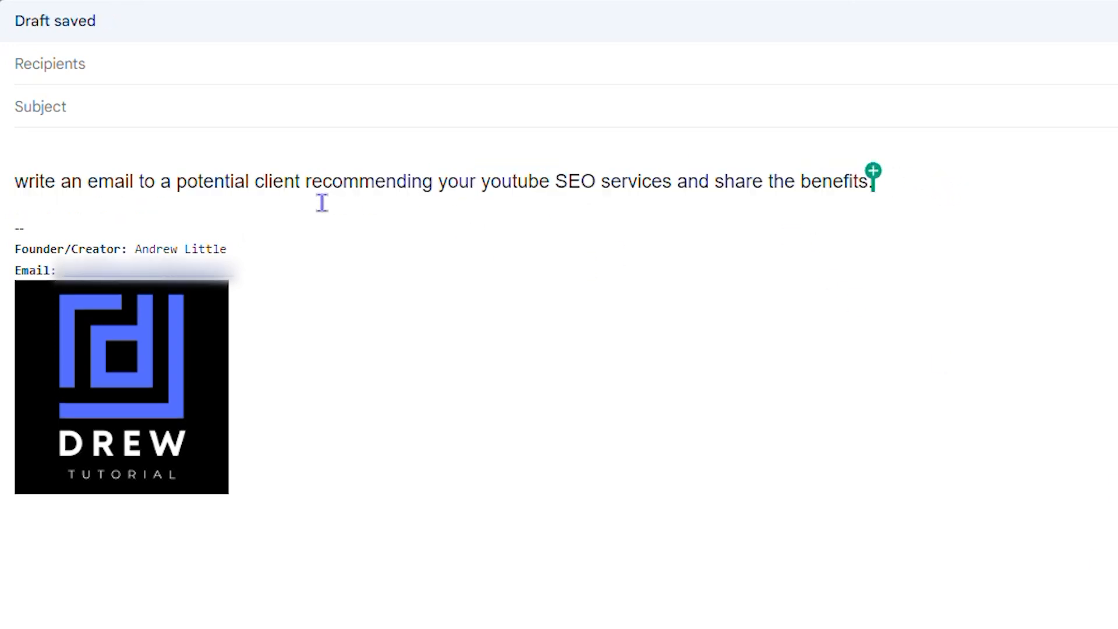
pyautogui.moveTo(873, 181); pyautogui.dragTo(1, 182)
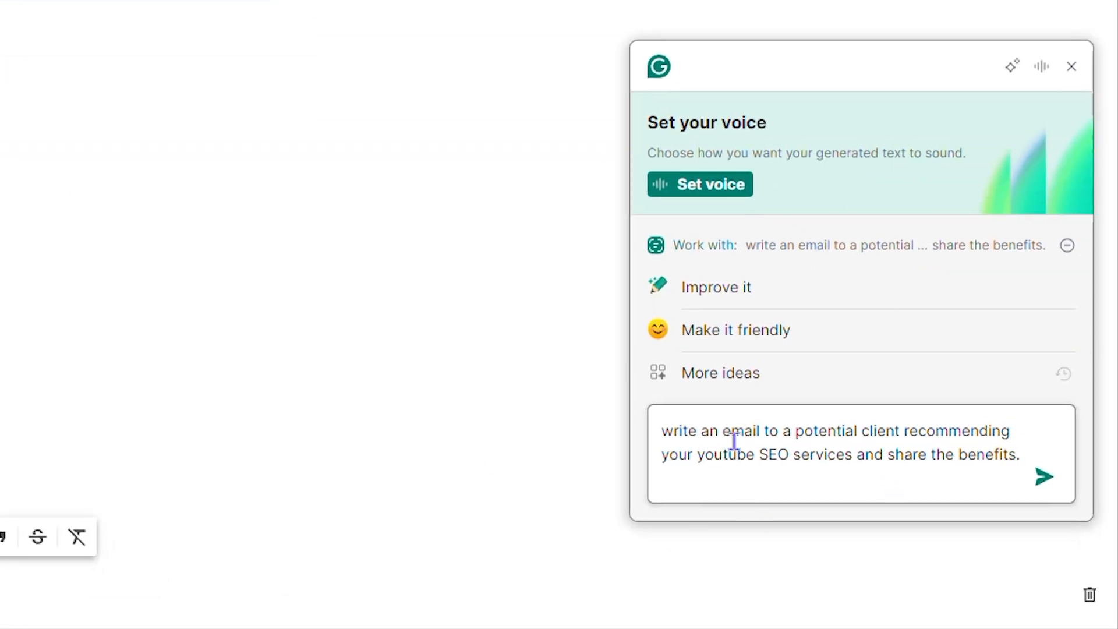
pyautogui.click(1045, 489)
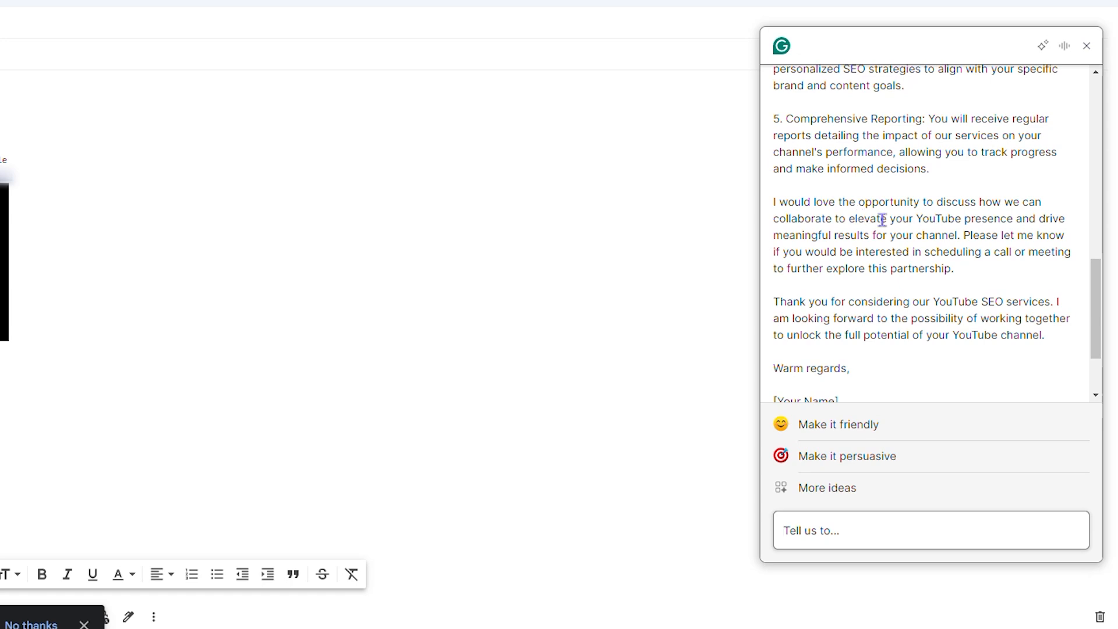
# Read through the generated email draft and have Grammarly make it persuasive
pyautogui.scroll(12, 918, 336)
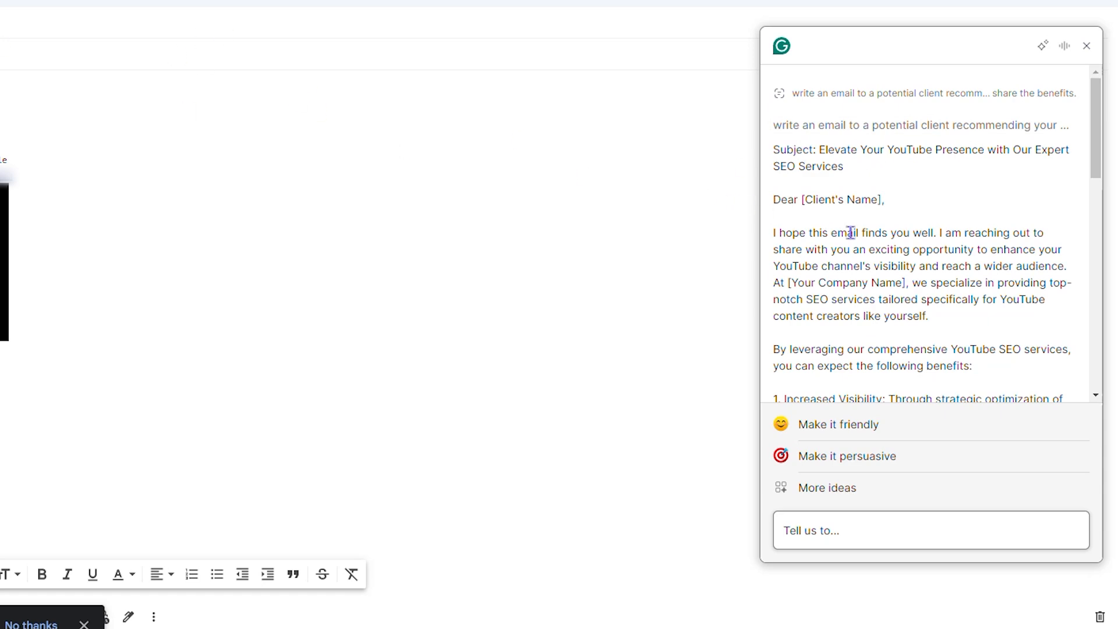
pyautogui.scroll(-6, 853, 256)
pyautogui.scroll(-6, 885, 237)
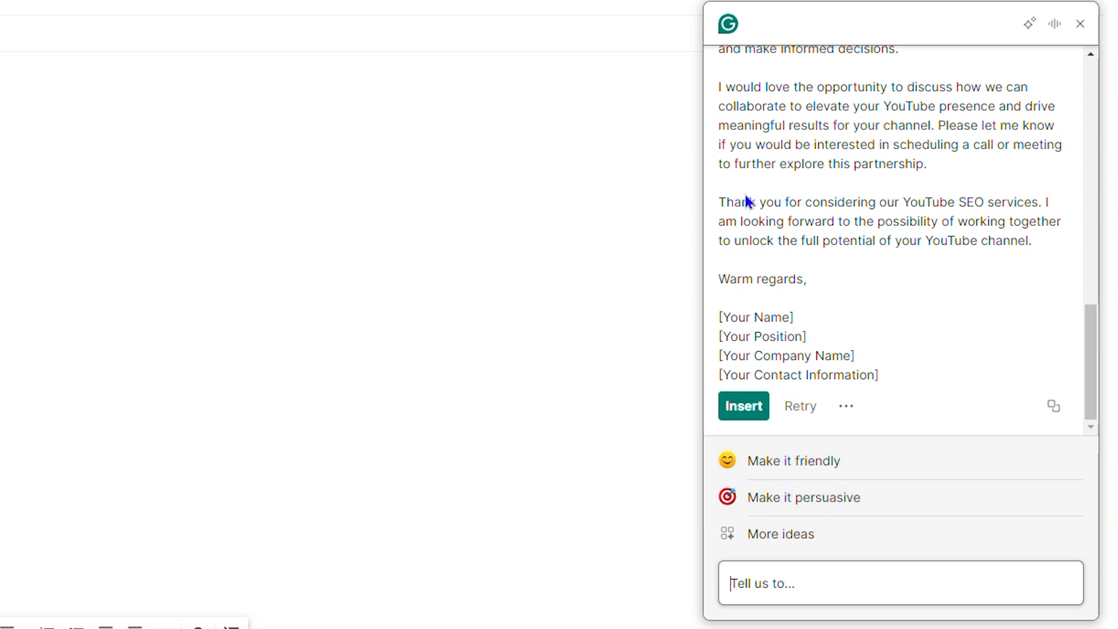
pyautogui.click(797, 501)
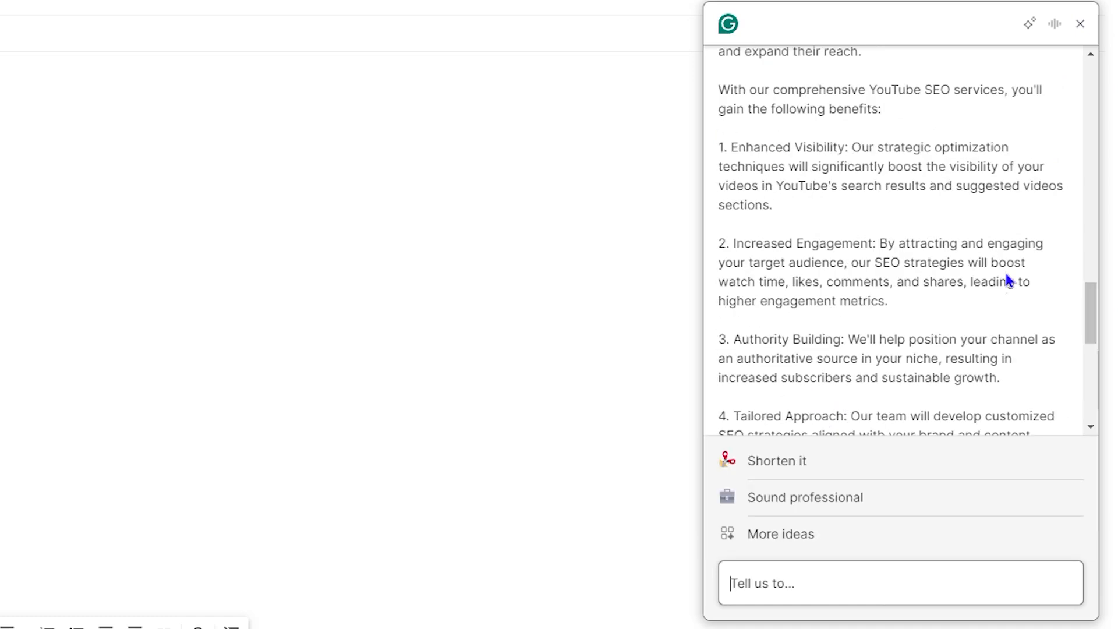
# Compare the original draft with the persuasive version, and insert the persuasive one into the message body
pyautogui.scroll(-5, 1004, 277)
pyautogui.scroll(10, 1005, 277)
pyautogui.scroll(10, 926, 242)
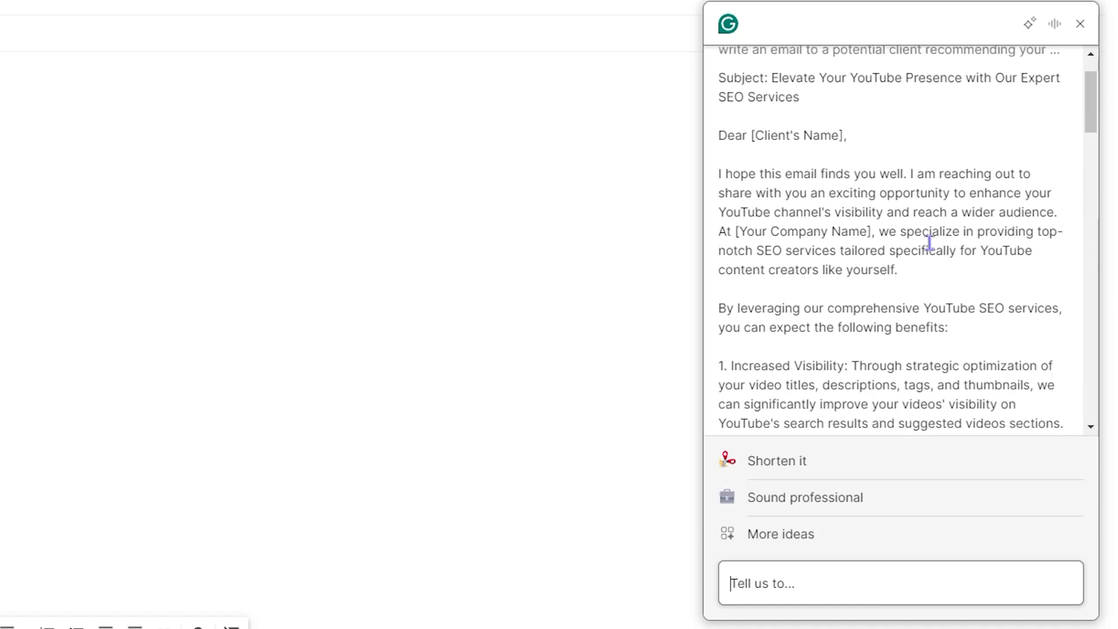
pyautogui.scroll(-10, 894, 265)
pyautogui.scroll(-6, 894, 266)
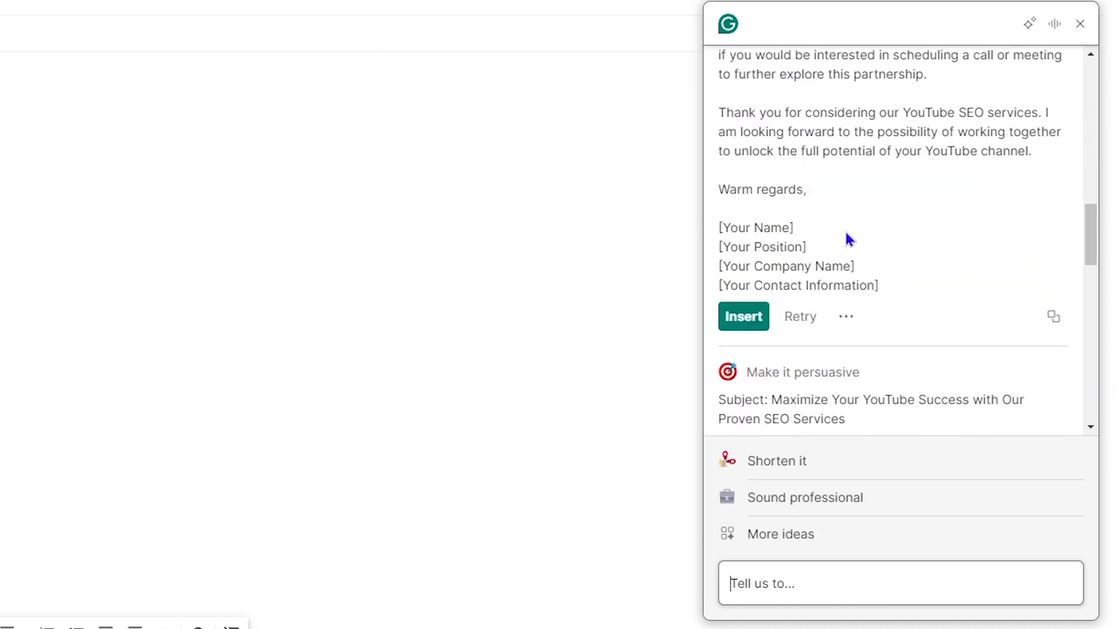
pyautogui.scroll(-5, 843, 264)
pyautogui.scroll(-10, 854, 208)
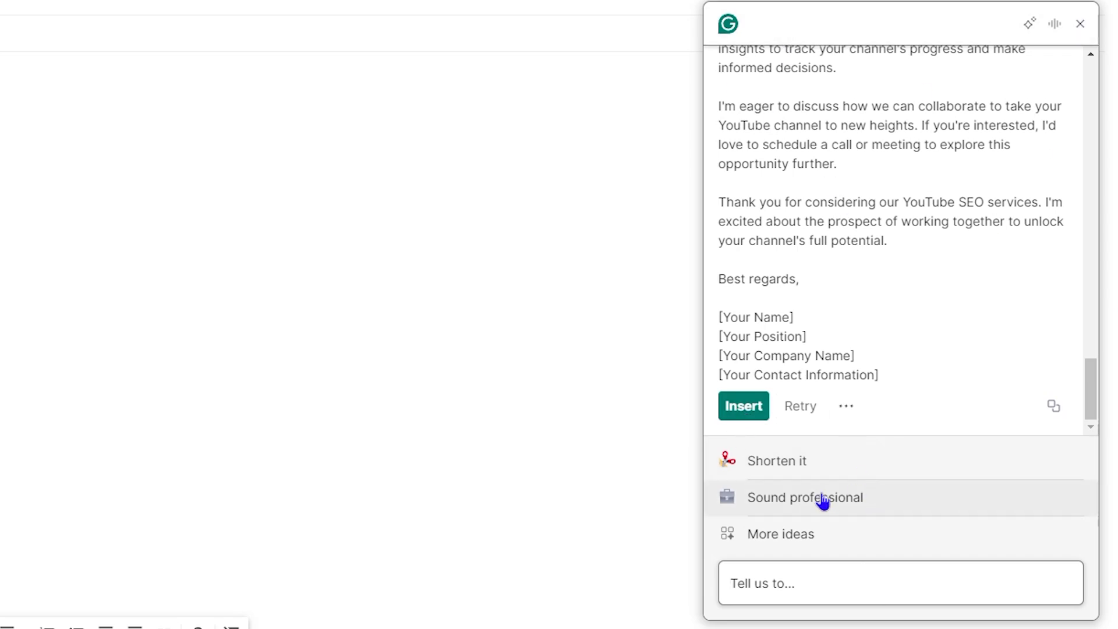
pyautogui.click(735, 411)
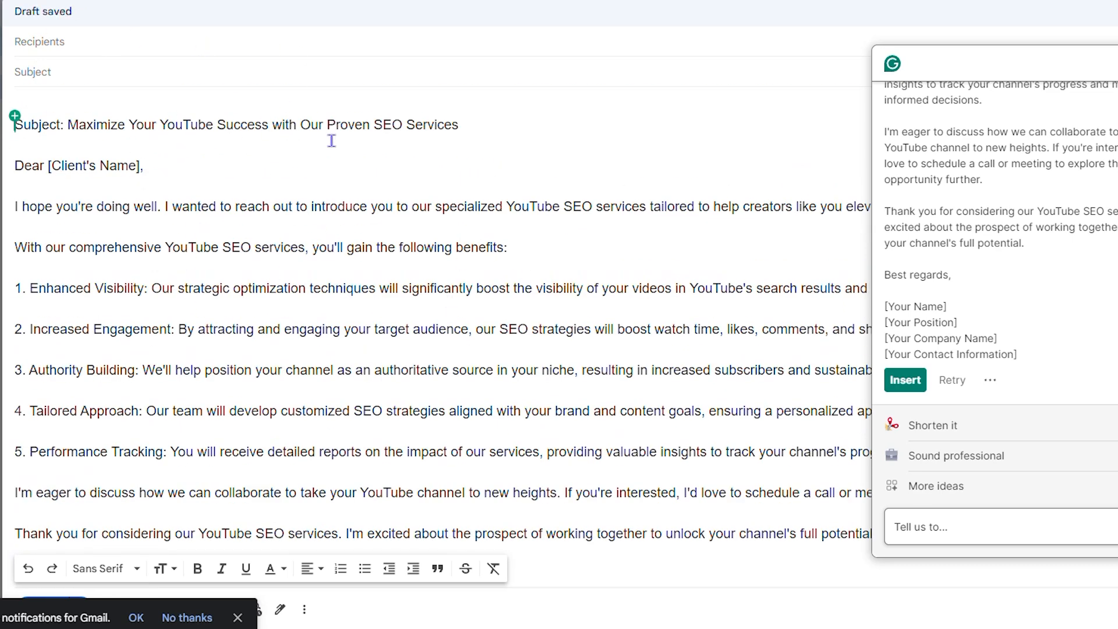
# Move the text "Maximize Your YouTube Success with Our Proven SEO Services" from the message body into the email's subject
pyautogui.moveTo(472, 126); pyautogui.dragTo(70, 123)
pyautogui.hotkey('ctrl', 'c')
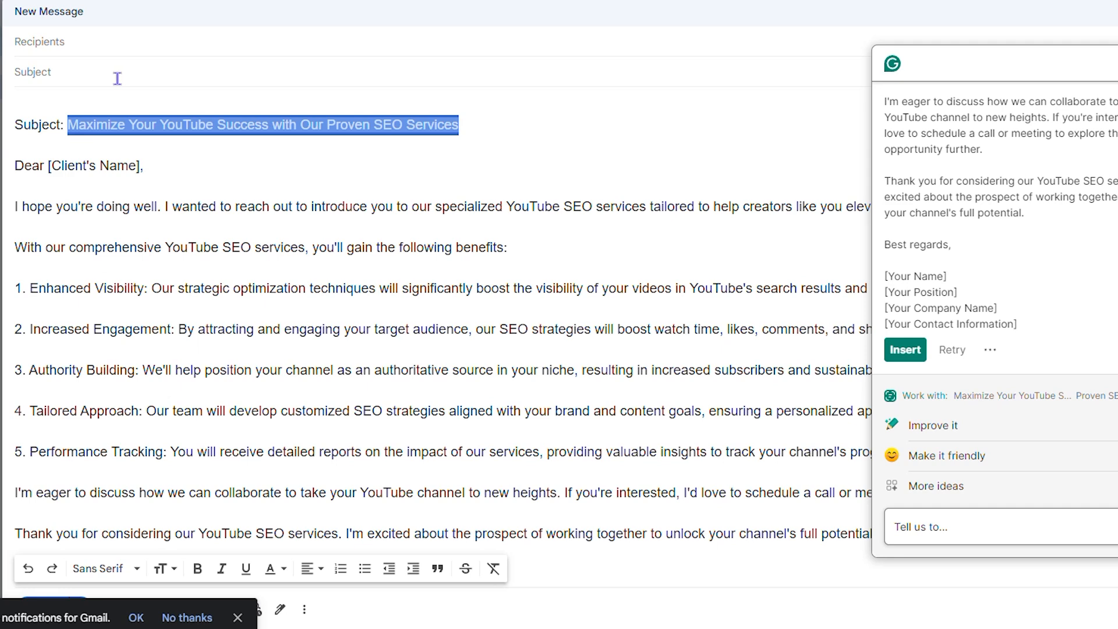
pyautogui.press('BackSpace')
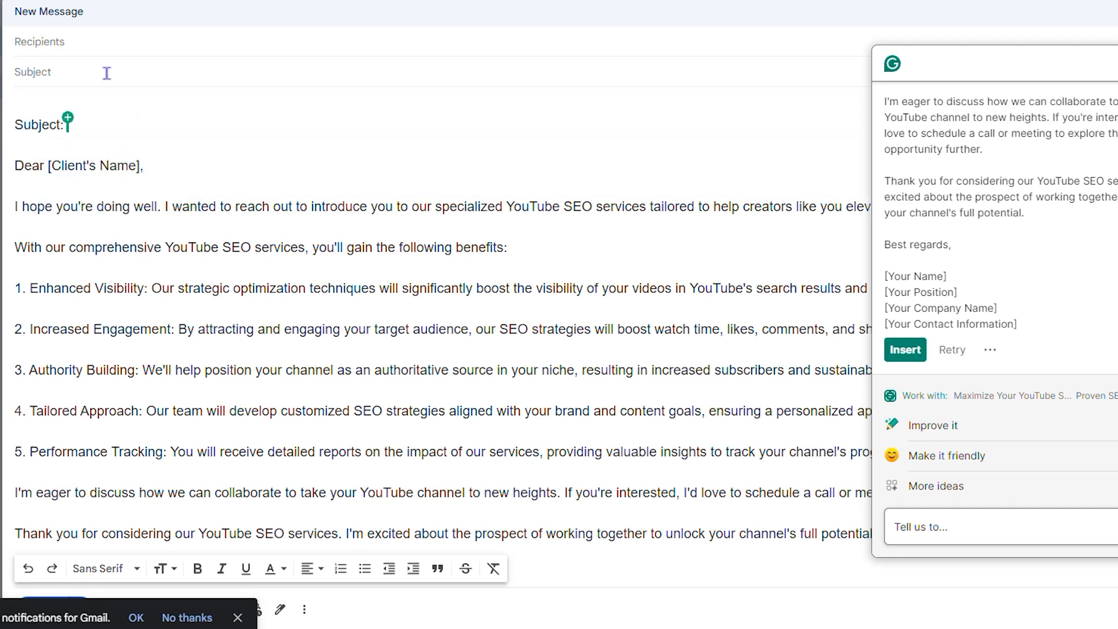
pyautogui.click(107, 73)
pyautogui.hotkey('ctrl', 'v')
# Delete the leftover "Subject:" label and the blank line above the greeting, and close the Grammarly assistant
pyautogui.moveTo(111, 134); pyautogui.dragTo(13, 120)
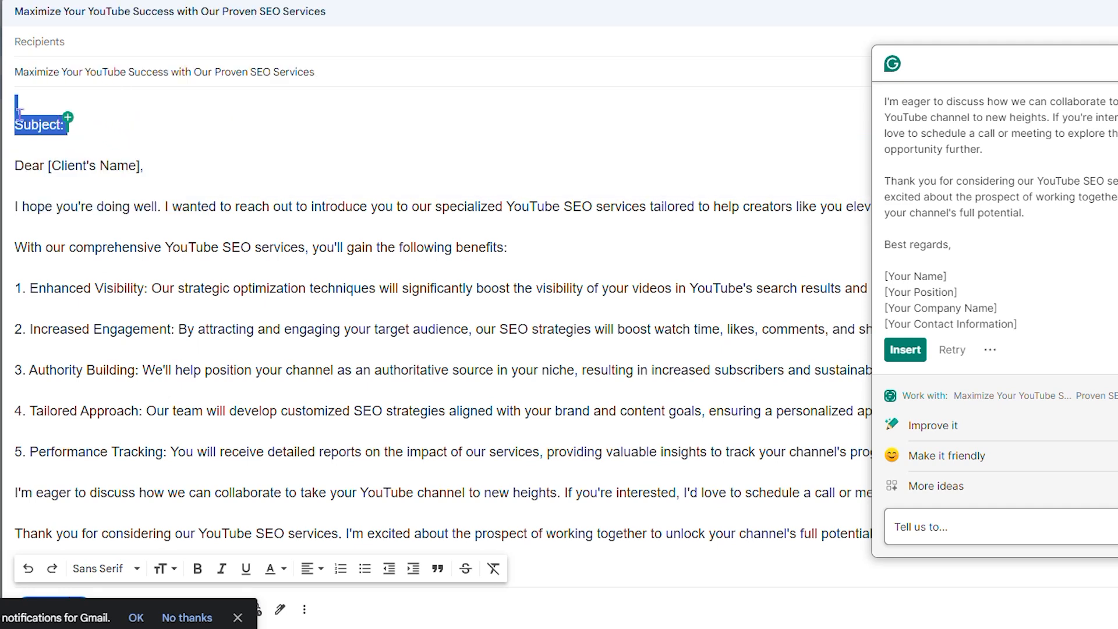
pyautogui.press('BackSpace')
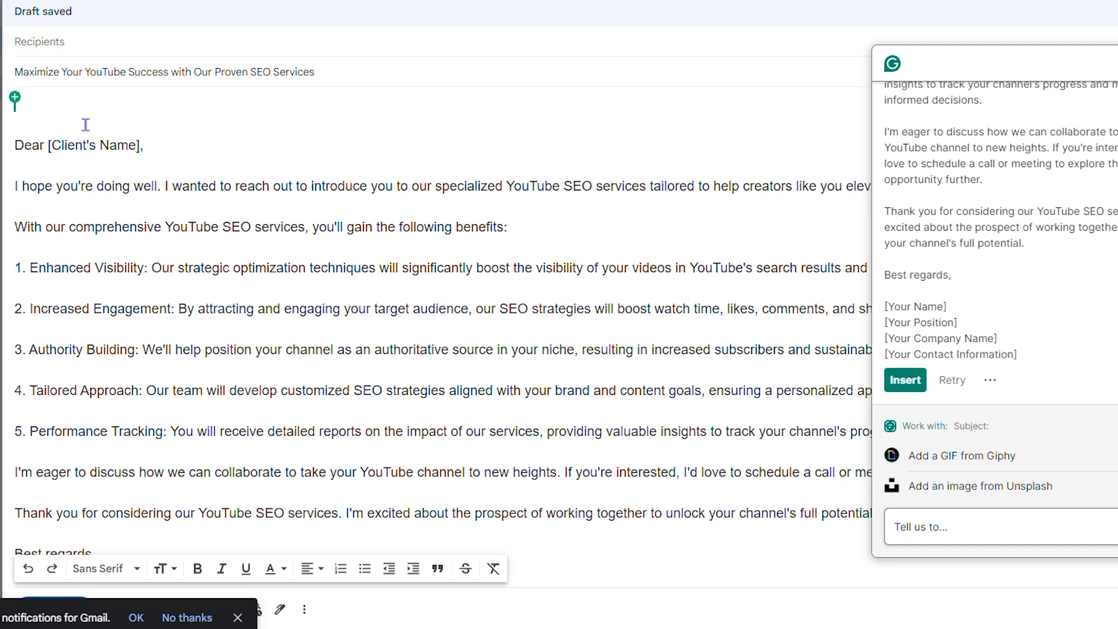
pyautogui.press('BackSpace')
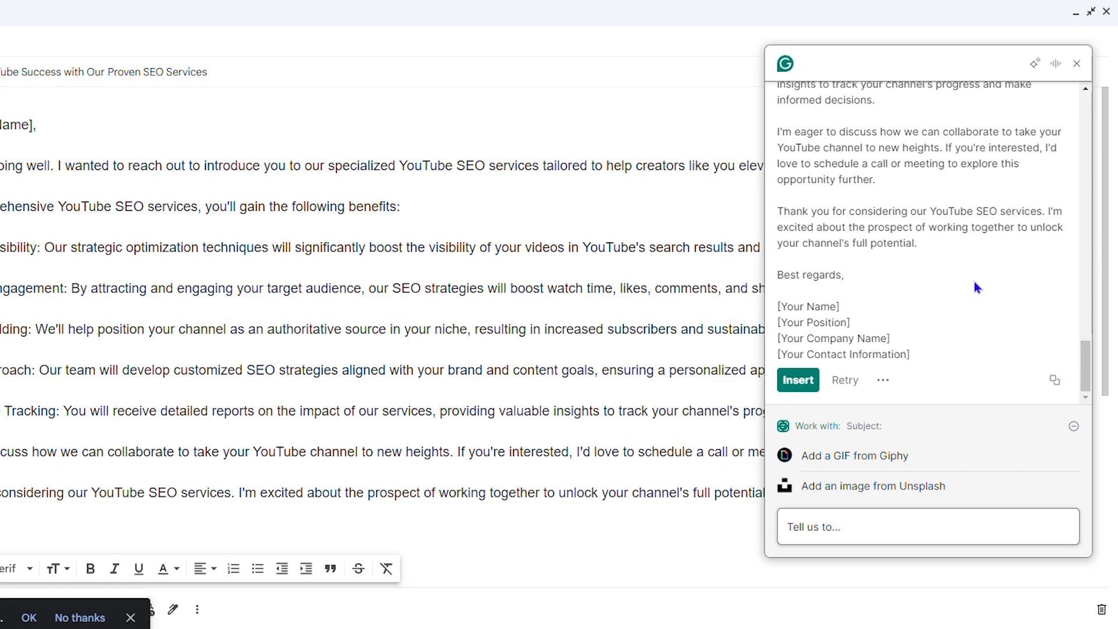
pyautogui.scroll(15, 932, 233)
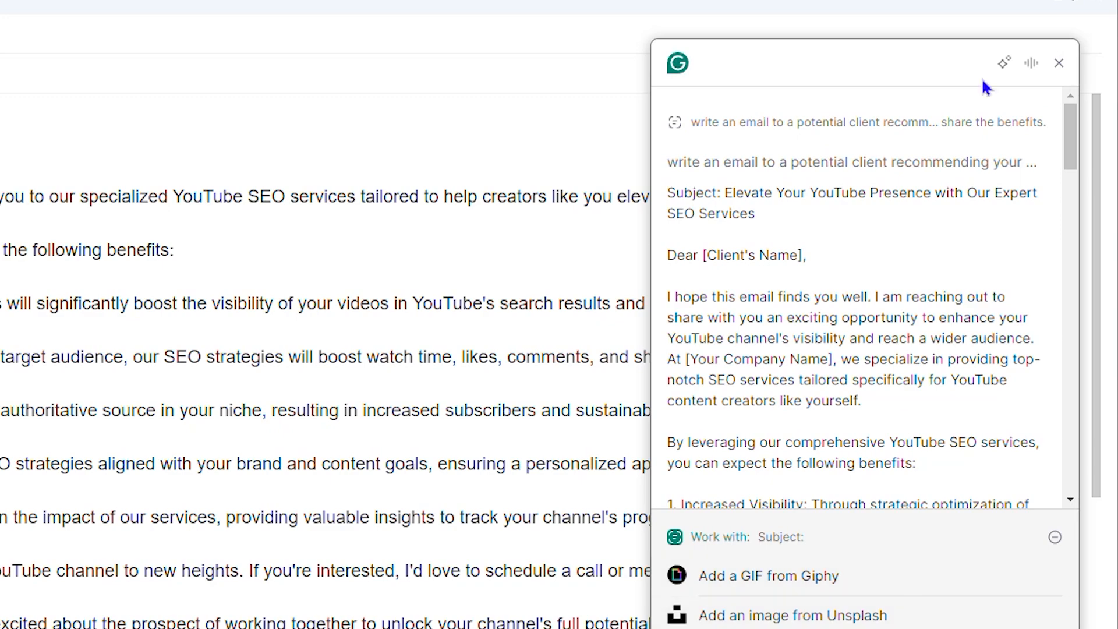
pyautogui.click(1061, 63)
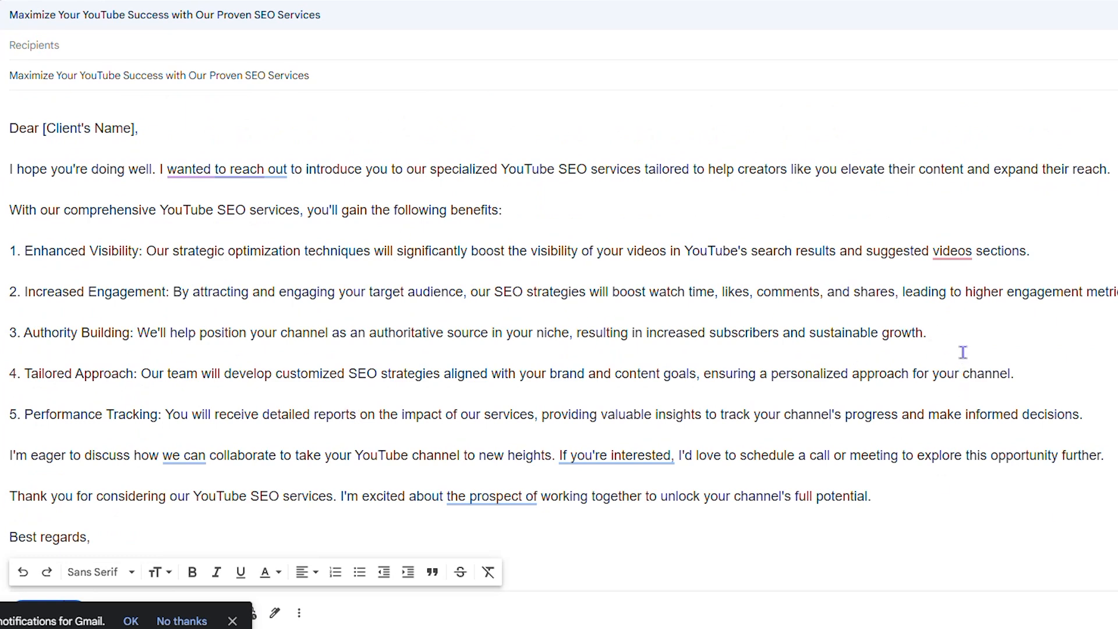
# Have Grammarly improve the "Authority Building" text of the third benefit, insert the rewrite in its place, and close the assistant
pyautogui.moveTo(933, 334); pyautogui.dragTo(26, 337)
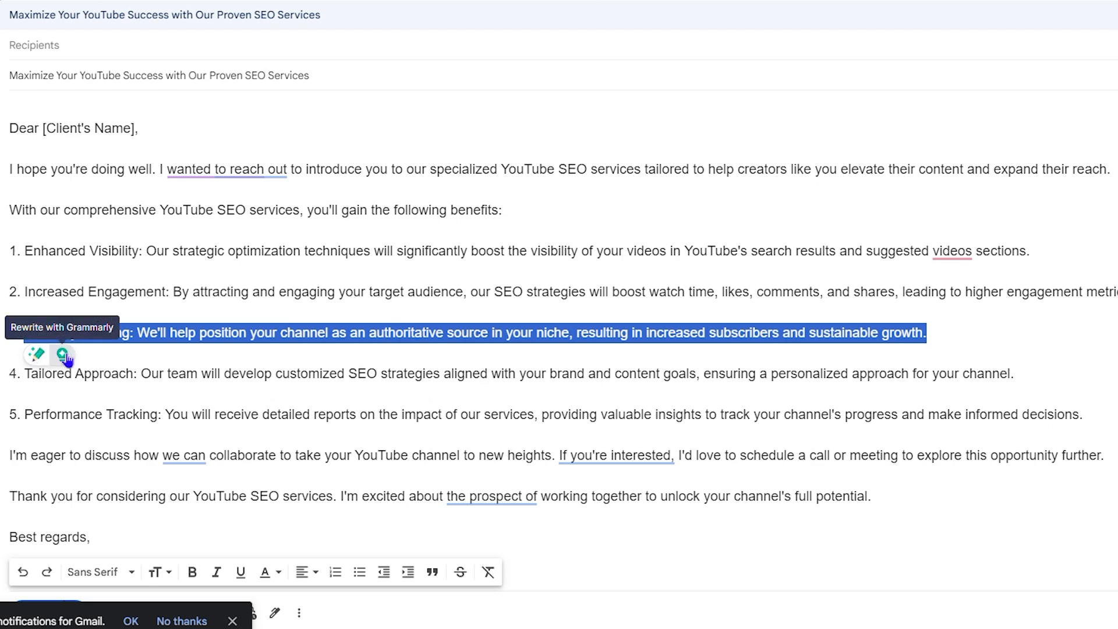
pyautogui.click(35, 357)
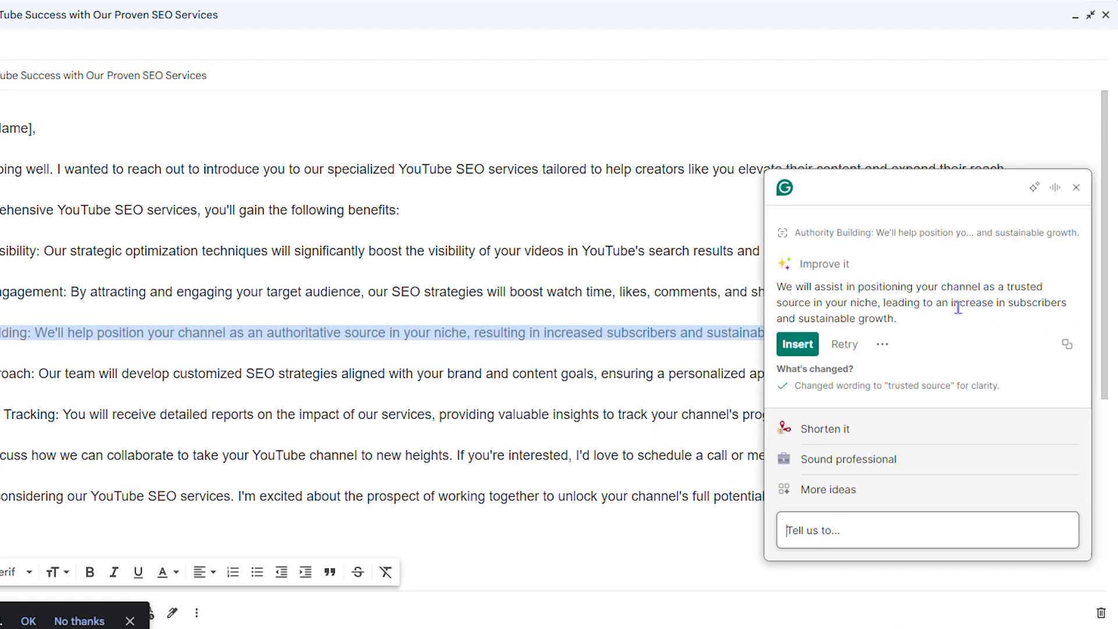
pyautogui.click(795, 345)
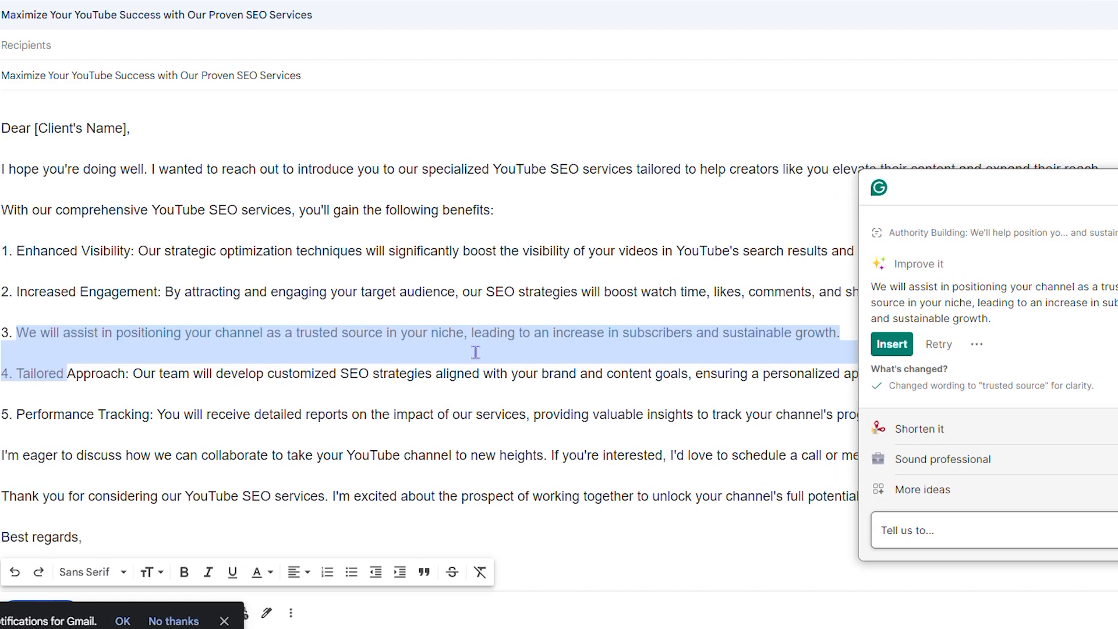
pyautogui.click(56, 343)
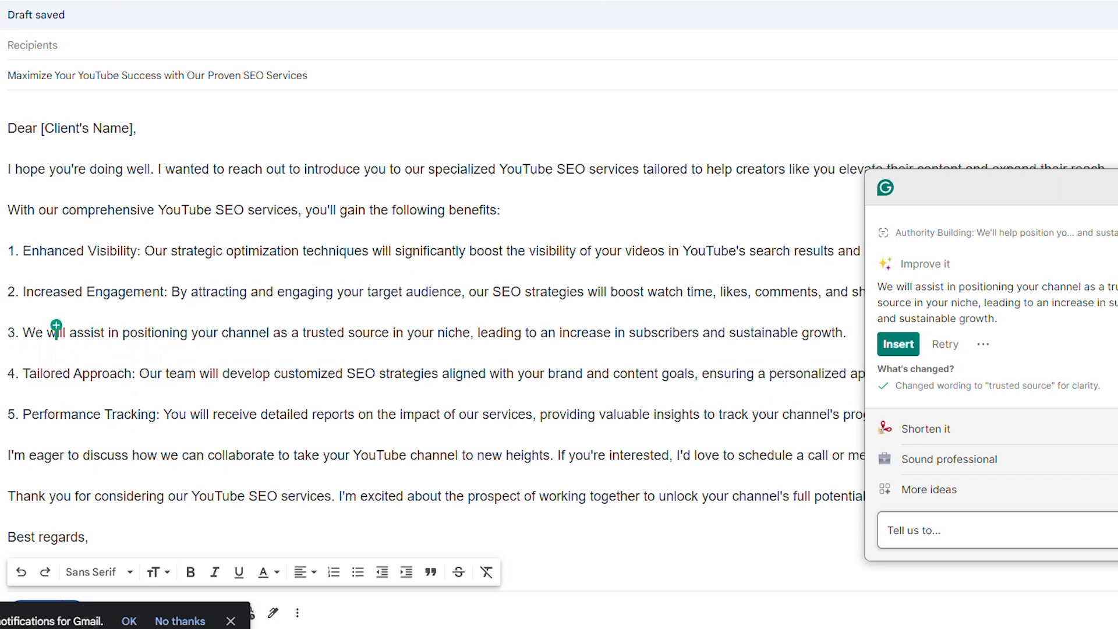
pyautogui.click(1117, 188)
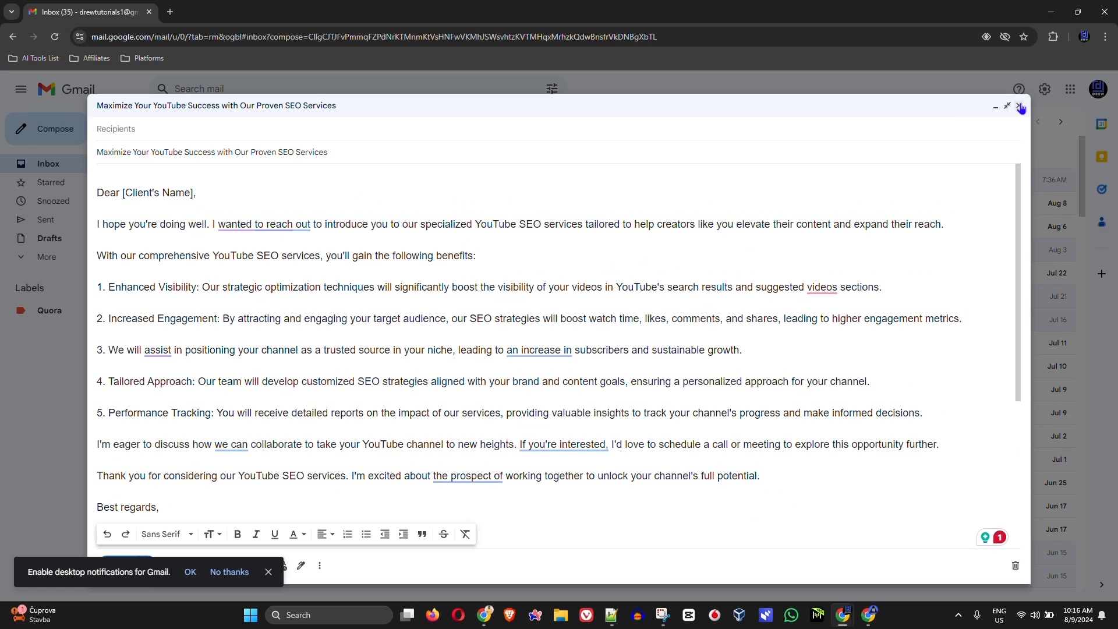
# Close the message draft and open the August Creator Monthly Newsletter from YouTube Creators in the inbox
pyautogui.click(1019, 106)
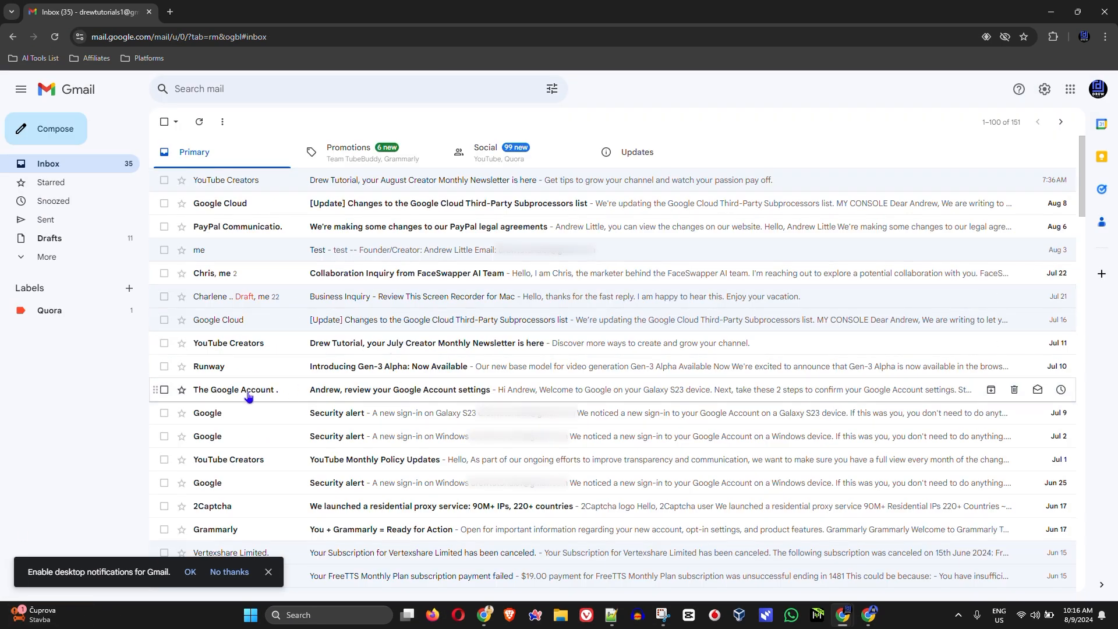
pyautogui.moveTo(248, 396)
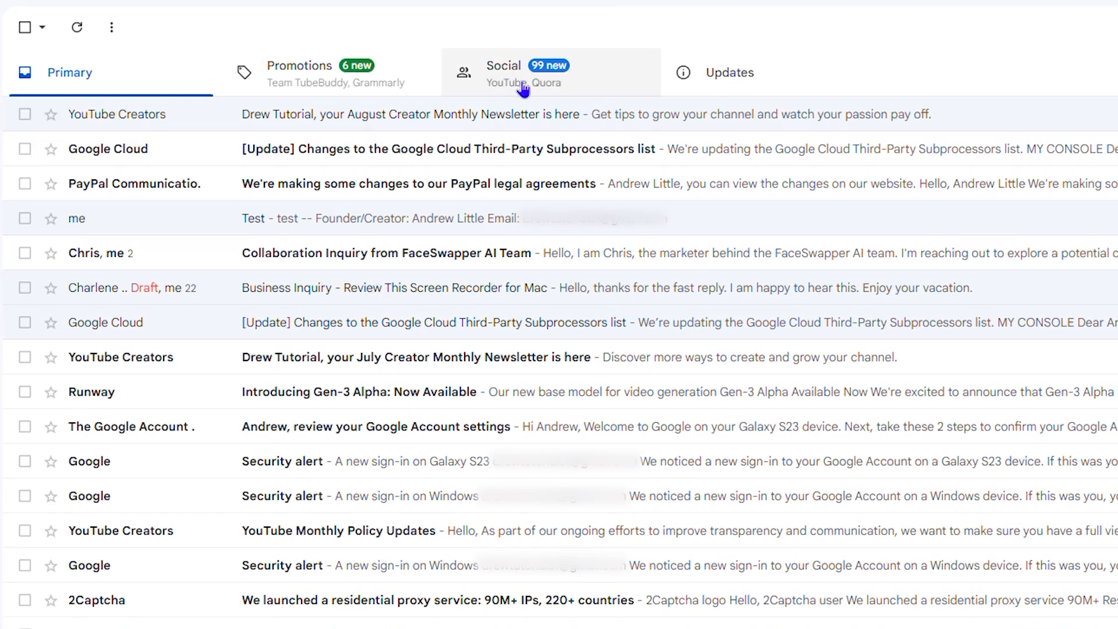
pyautogui.click(272, 119)
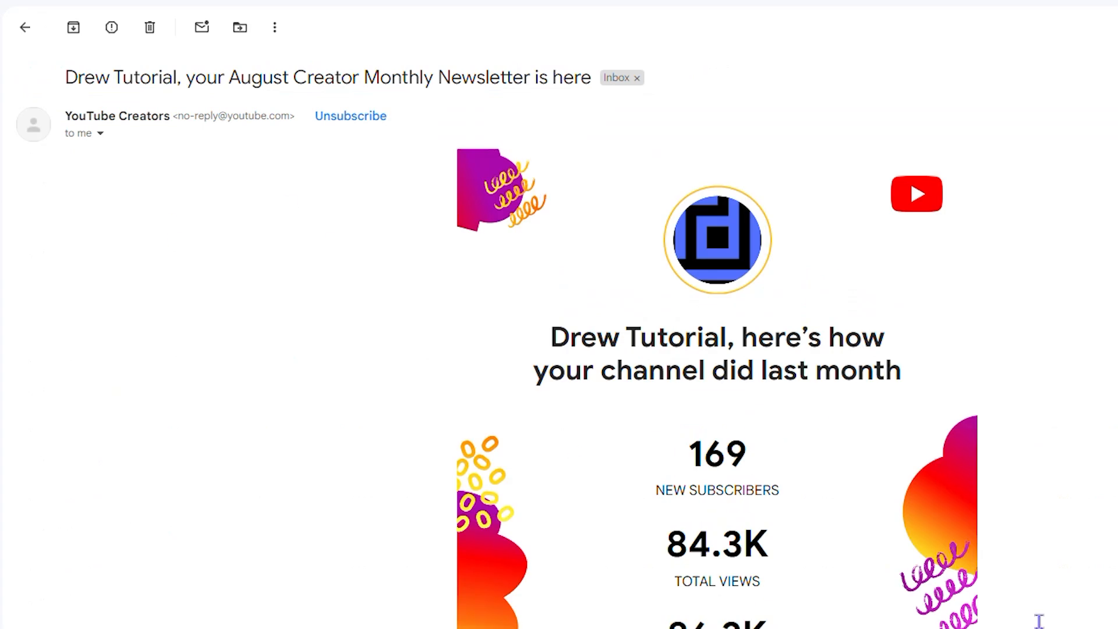
# Look through the newsletter to its end and start a reply to it
pyautogui.scroll(-10, 833, 594)
pyautogui.scroll(-15, 586, 301)
pyautogui.scroll(15, 506, 289)
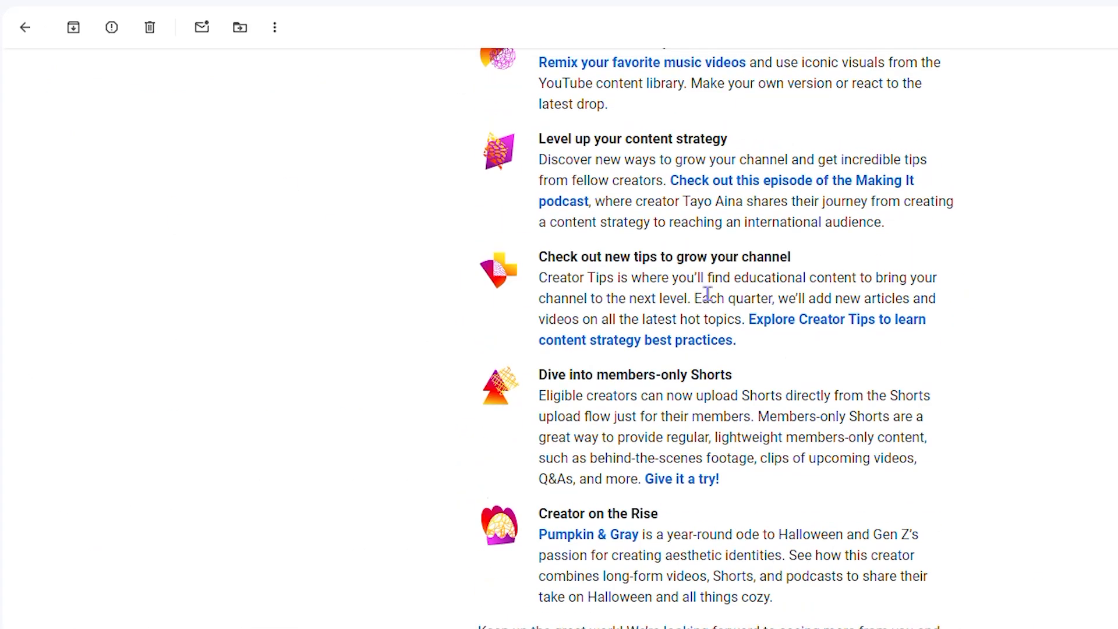
pyautogui.scroll(2, 606, 323)
pyautogui.scroll(-10, 760, 342)
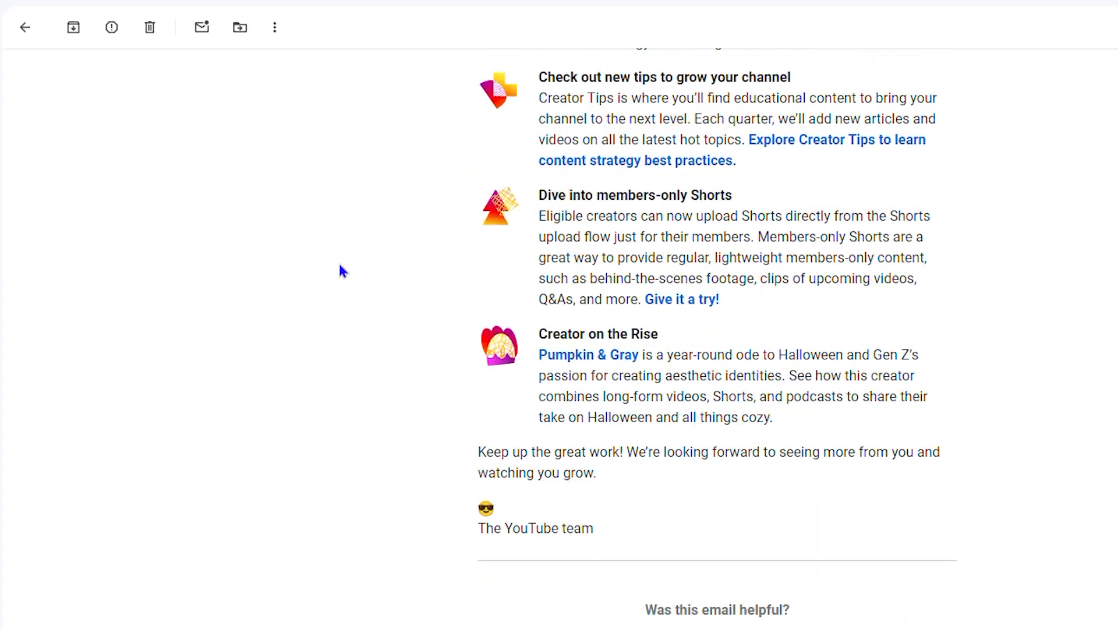
pyautogui.scroll(-8, 698, 326)
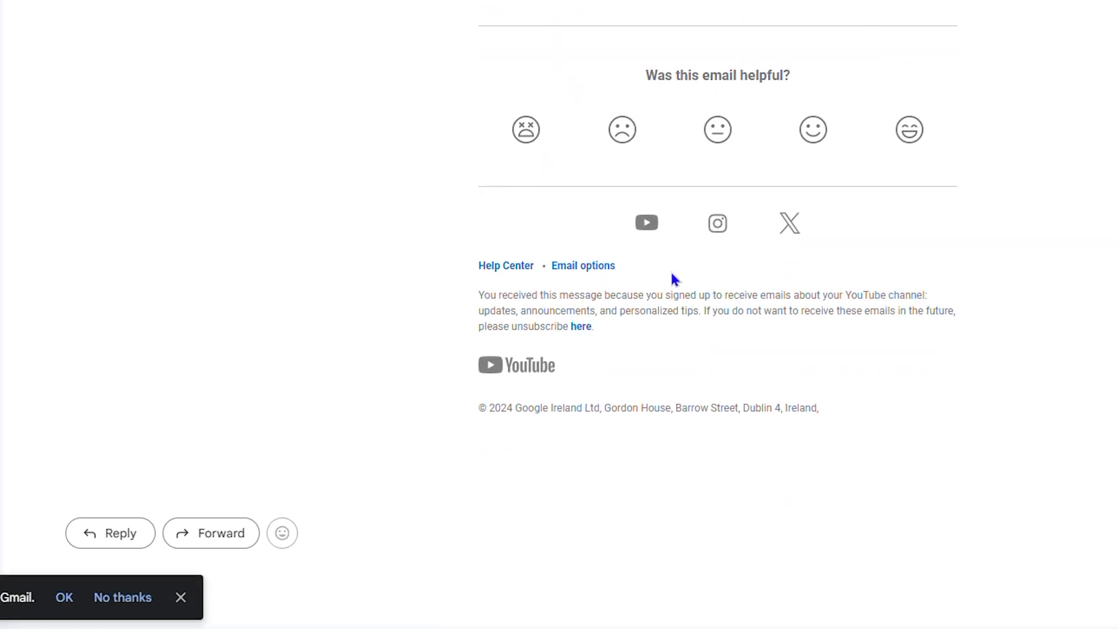
pyautogui.click(109, 533)
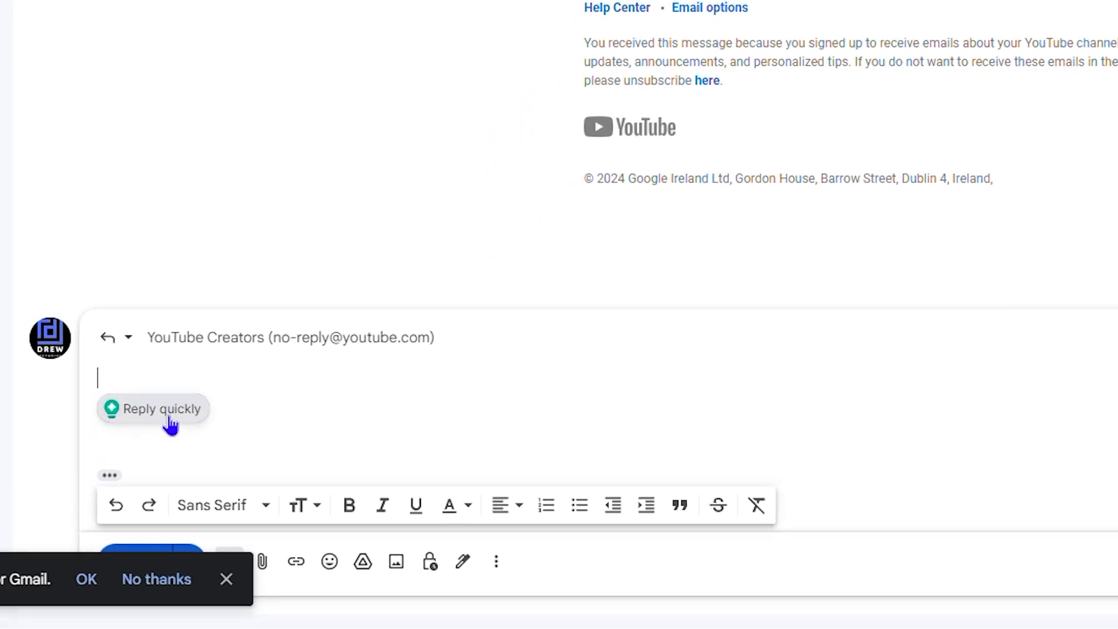
# Using Grammarly's quick reply, generate a response expressing appreciation for the insights and plan to analyze, plus a friendly version of it
pyautogui.click(164, 410)
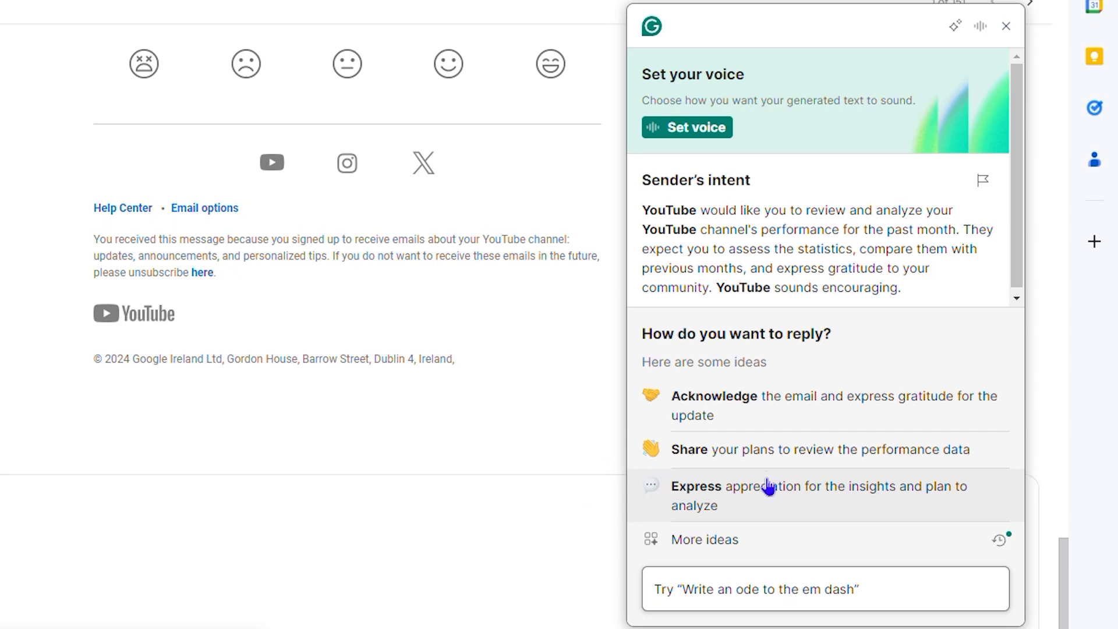
pyautogui.click(725, 499)
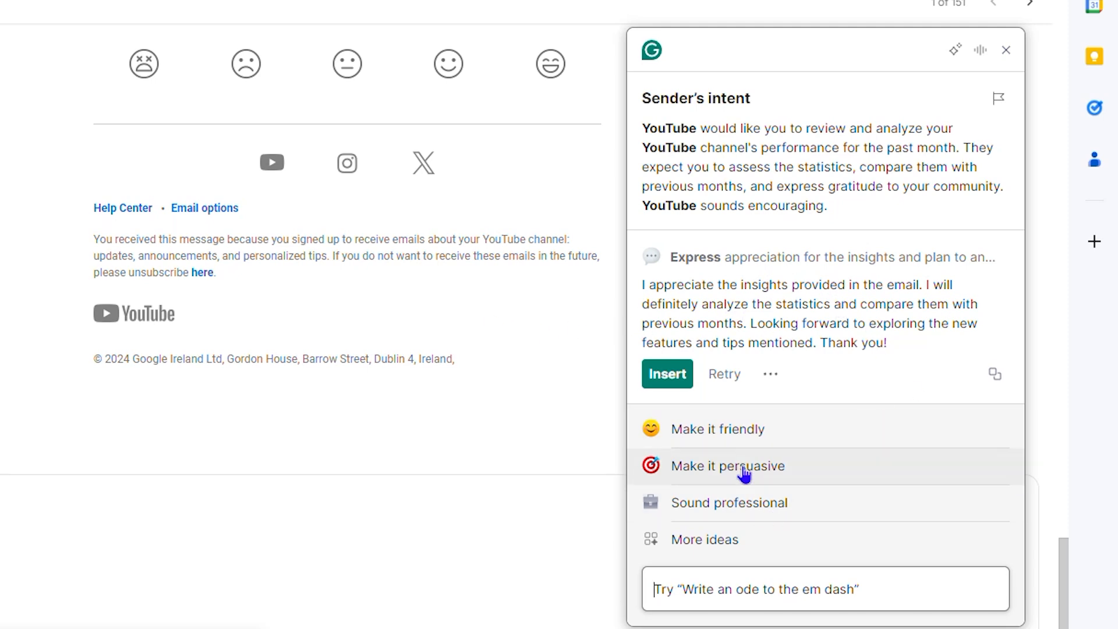
pyautogui.click(763, 444)
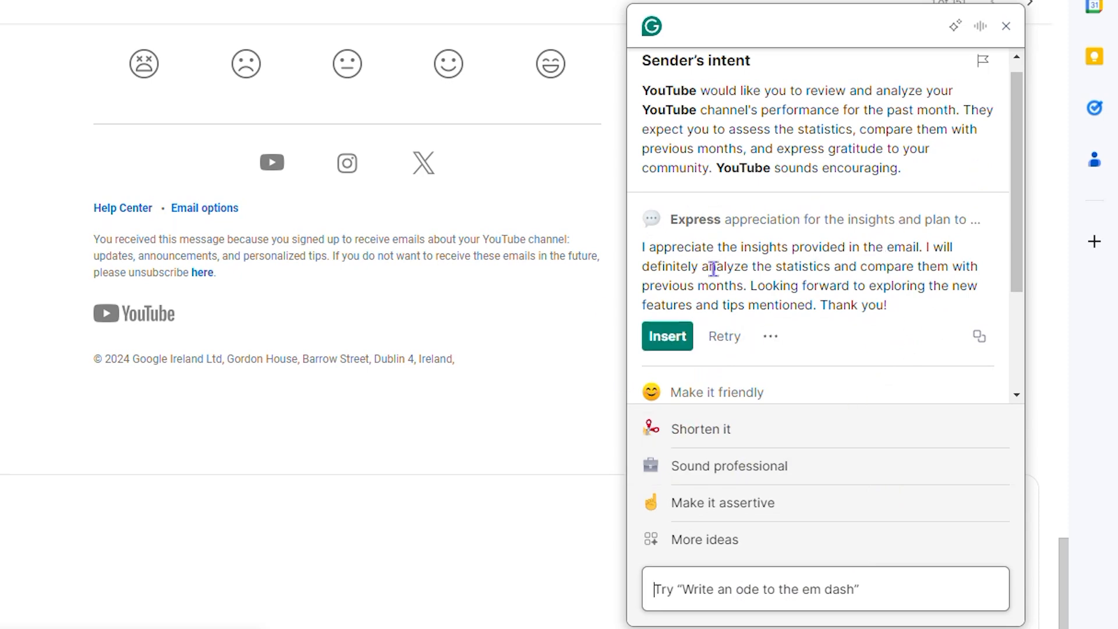
# Insert the original appreciation response, rather than the friendly version, into the reply and close the Grammarly assistant
pyautogui.click(667, 344)
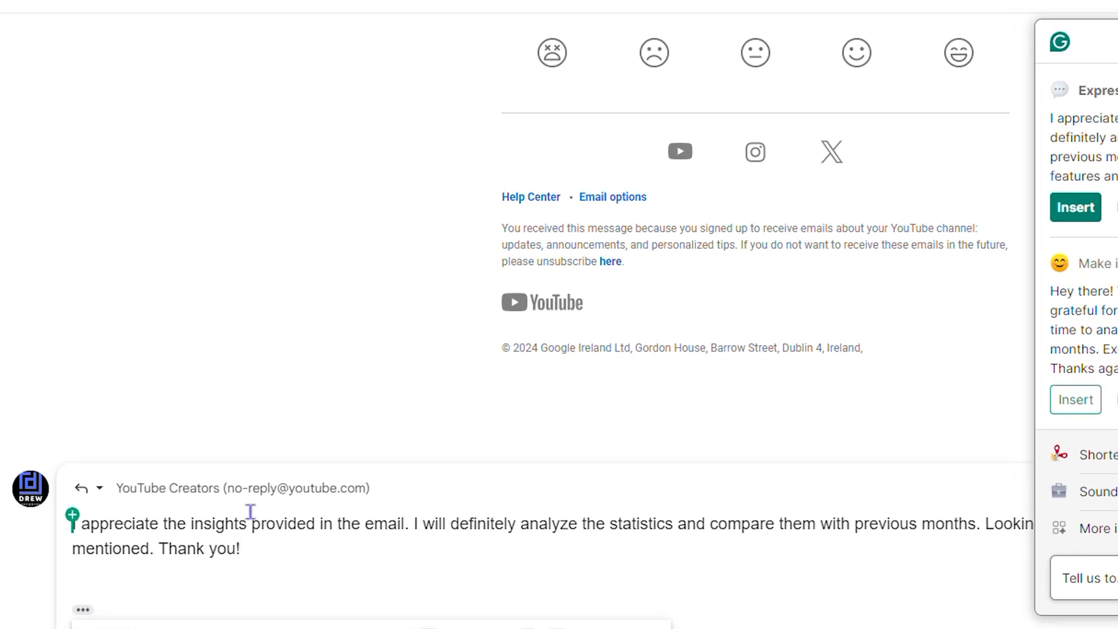
pyautogui.scroll(2, 93, 571)
pyautogui.scroll(-3, 350, 556)
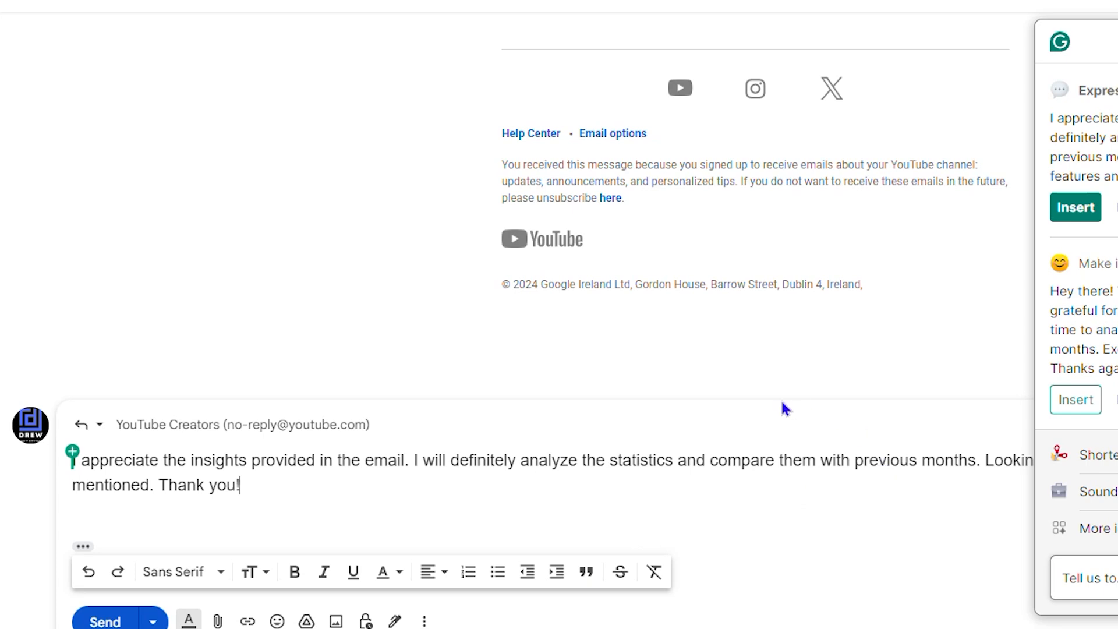
pyautogui.click(1037, 154)
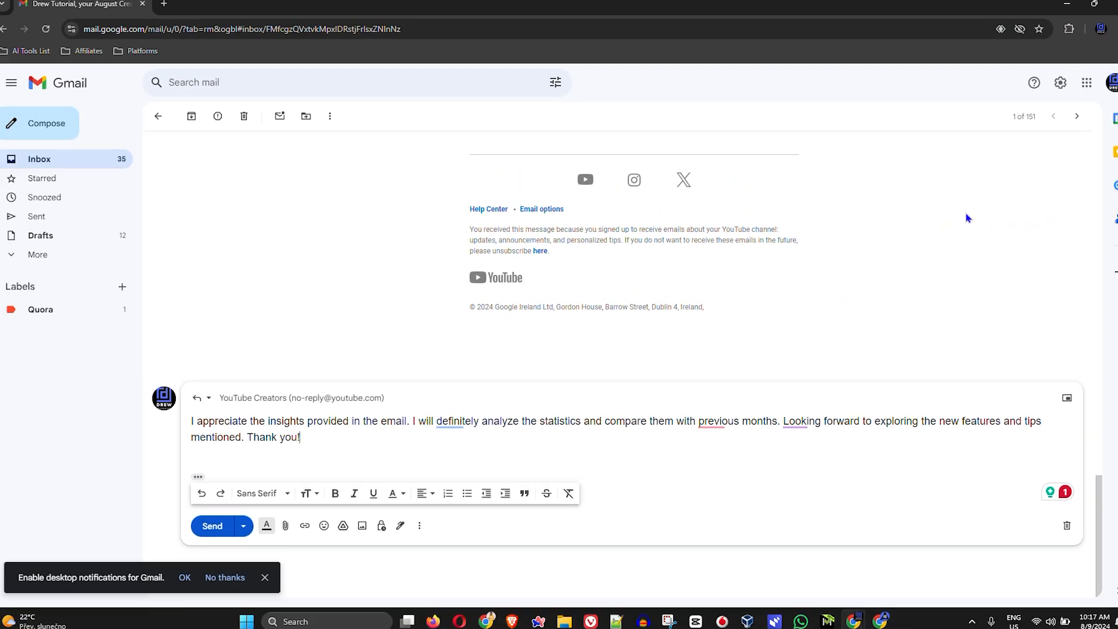